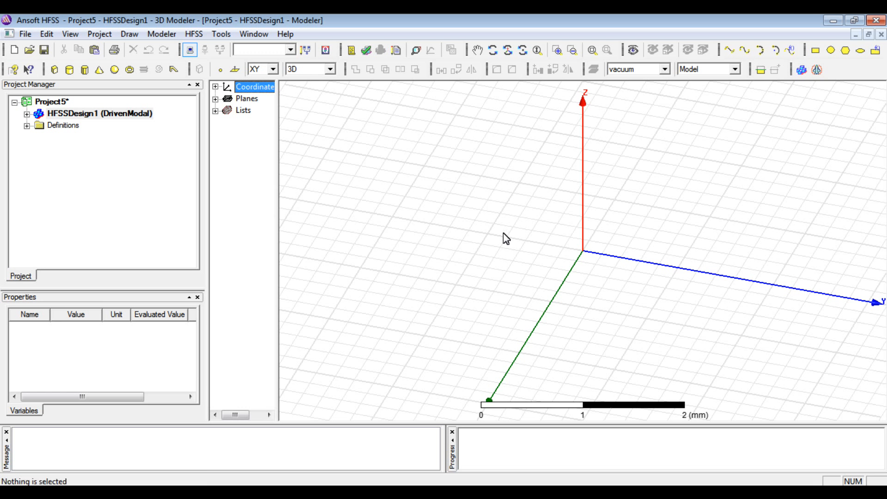
Draw a box from the origin, about 35 mm along X, 45 mm along Y and 5 mm high
alt+shift+drag(495, 193, 614, 284)
alt+shift+drag(476, 180, 601, 253)
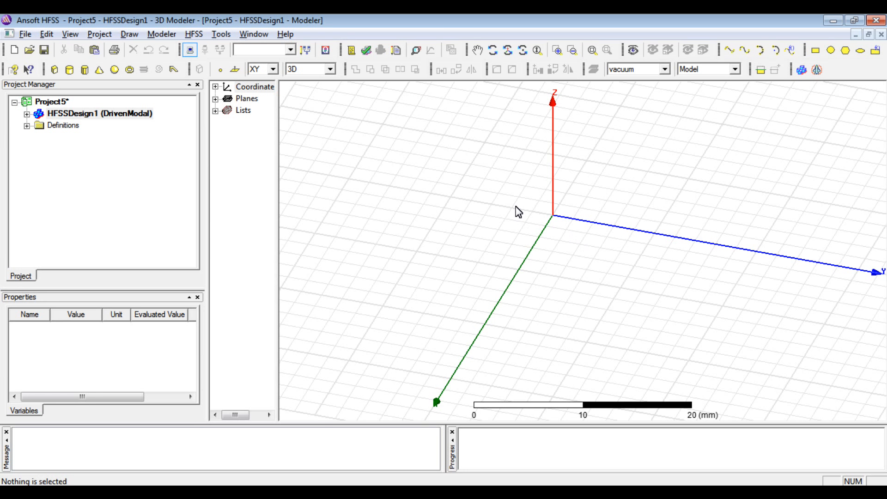
alt+shift+drag(517, 210, 634, 299)
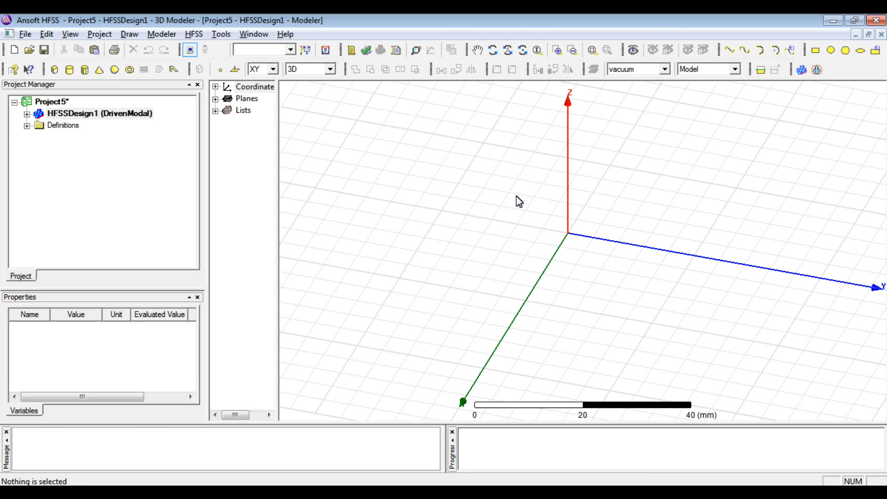
alt+shift+drag(507, 196, 613, 289)
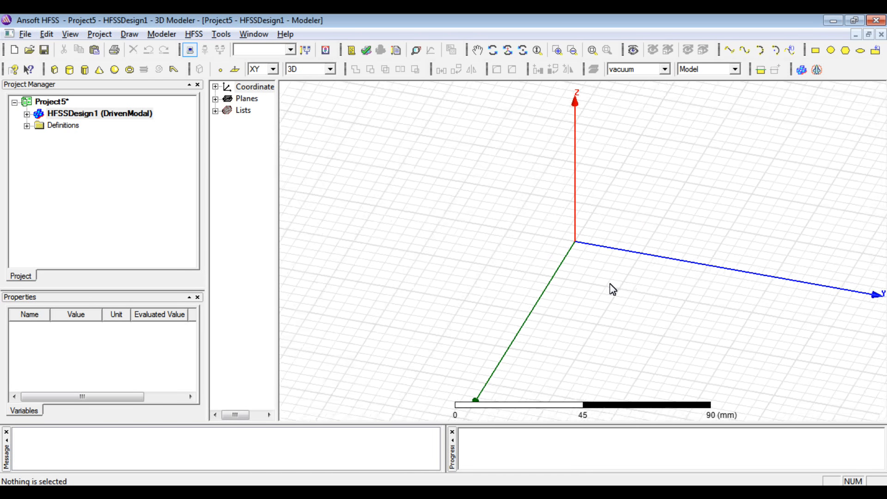
alt+shift+drag(521, 222, 515, 212)
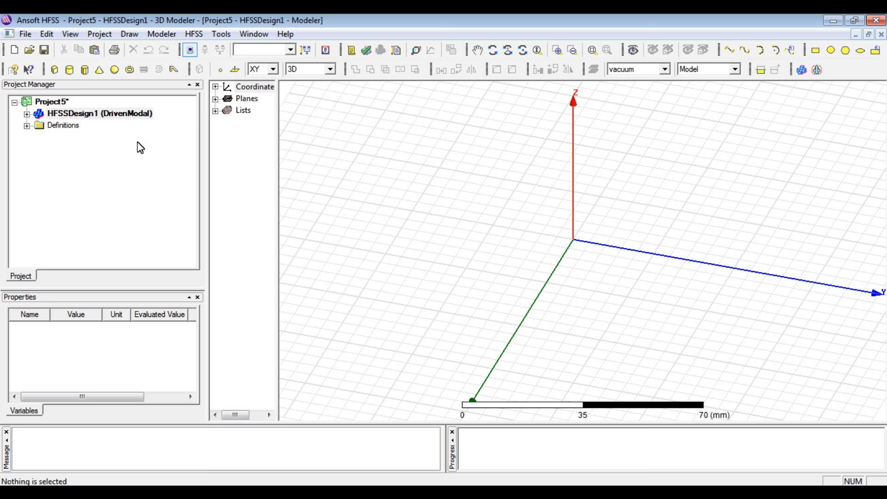
click(54, 70)
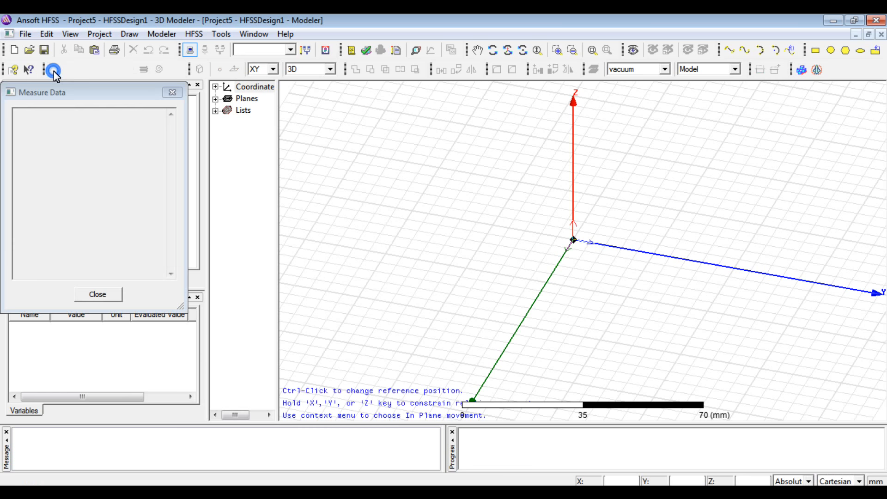
click(574, 242)
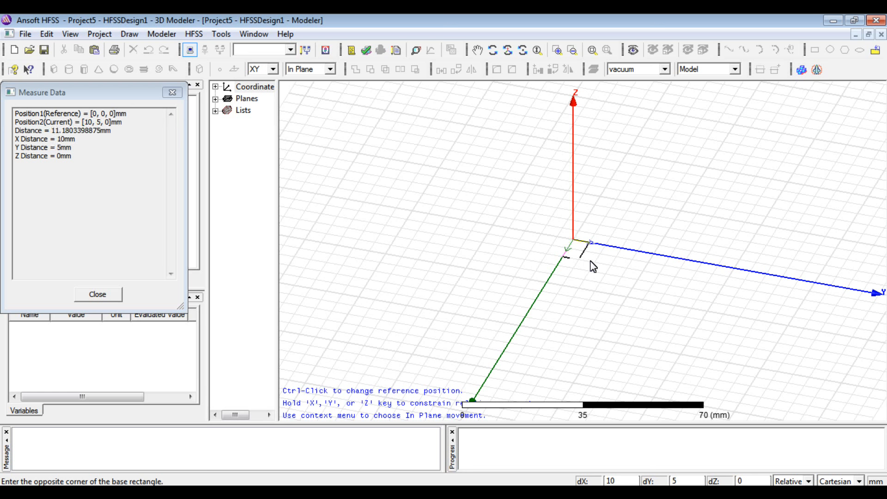
click(682, 333)
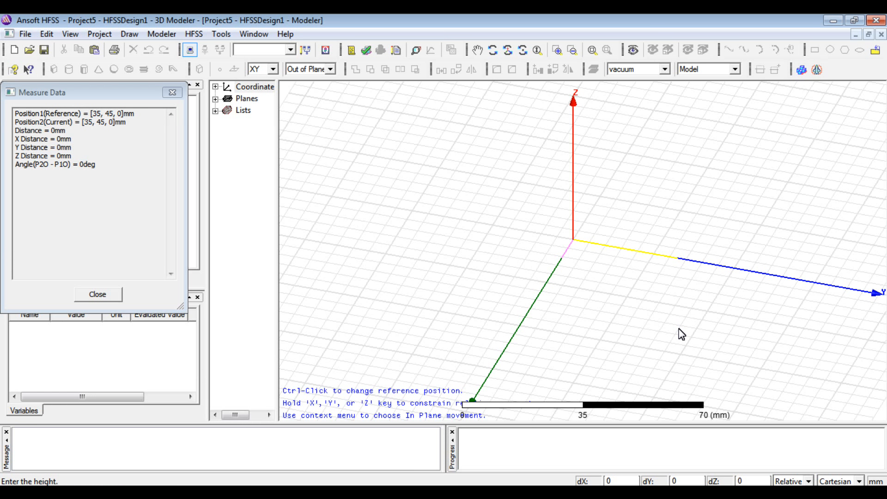
click(682, 324)
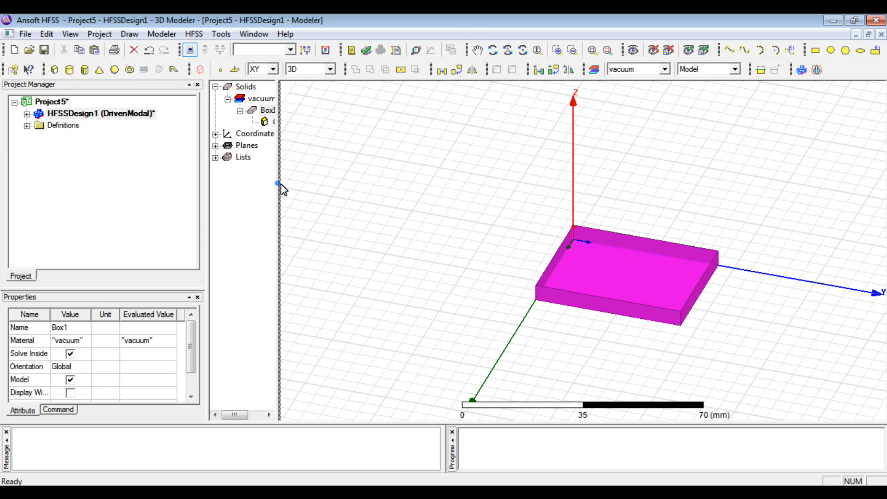
Set the box's size to 30 mm in X, 40 mm in Y and 1.6 mm in Z
drag(279, 185, 302, 189)
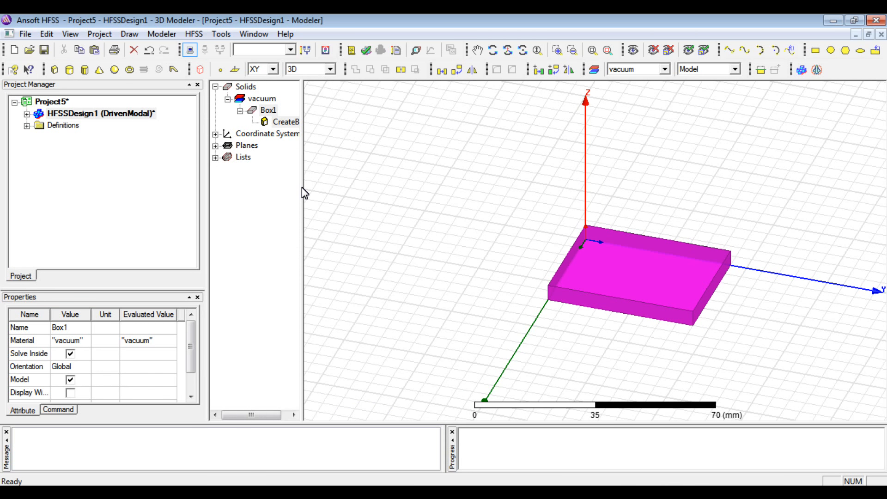
click(285, 123)
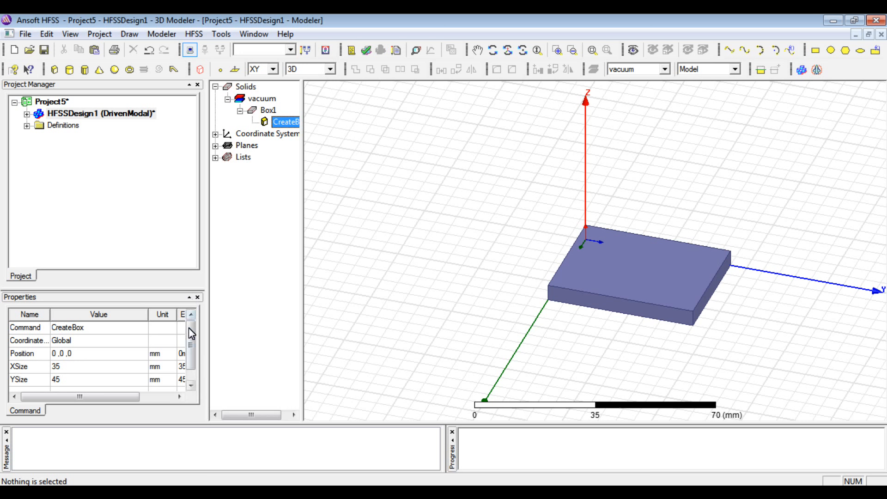
drag(192, 329, 192, 341)
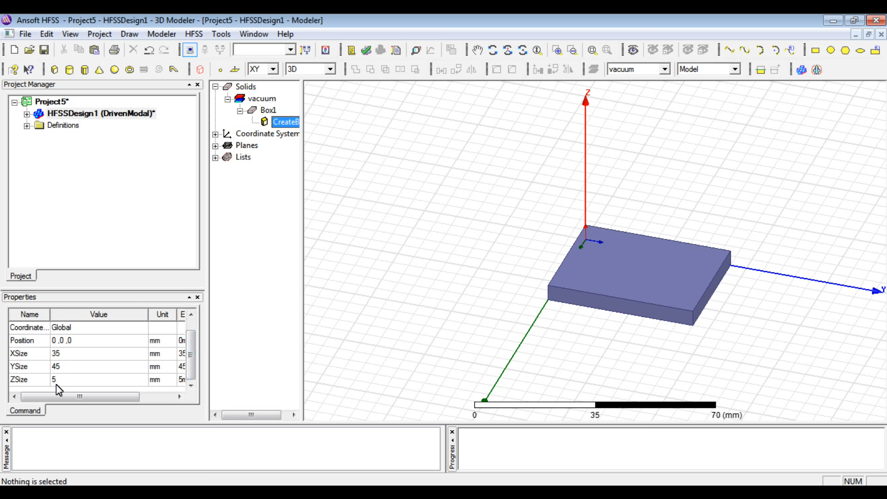
click(69, 354)
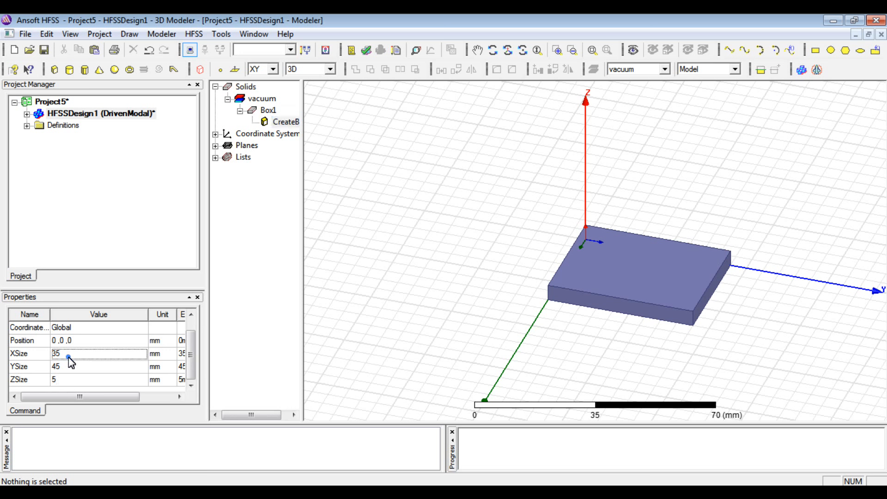
text(30)
key(Tab)
text(40)
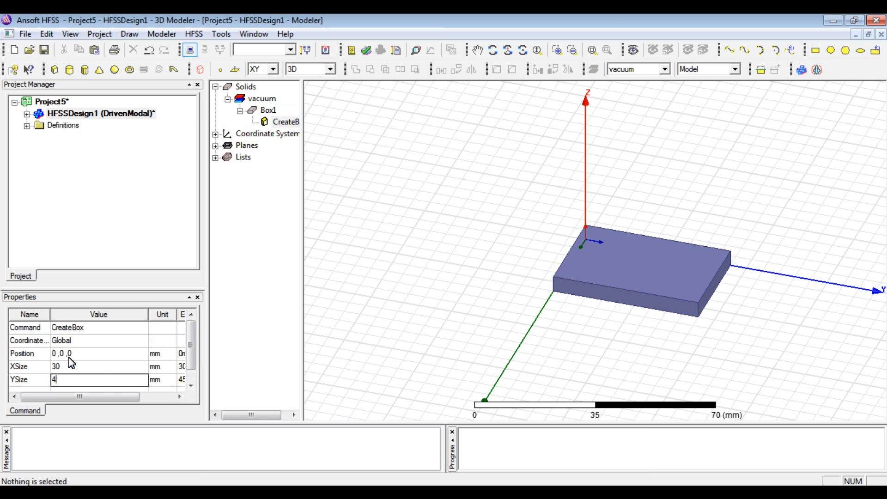
key(Tab)
text(1.6)
key(Tab)
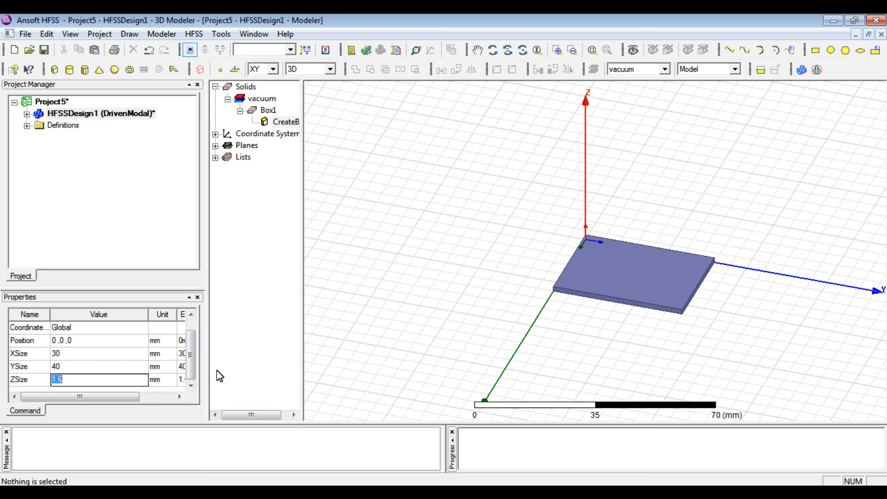
Draw a rectangle covering the box's whole underside, from the origin to the diagonally opposite bottom corner
shift+drag(459, 279, 436, 268)
alt+shift+drag(471, 284, 426, 231)
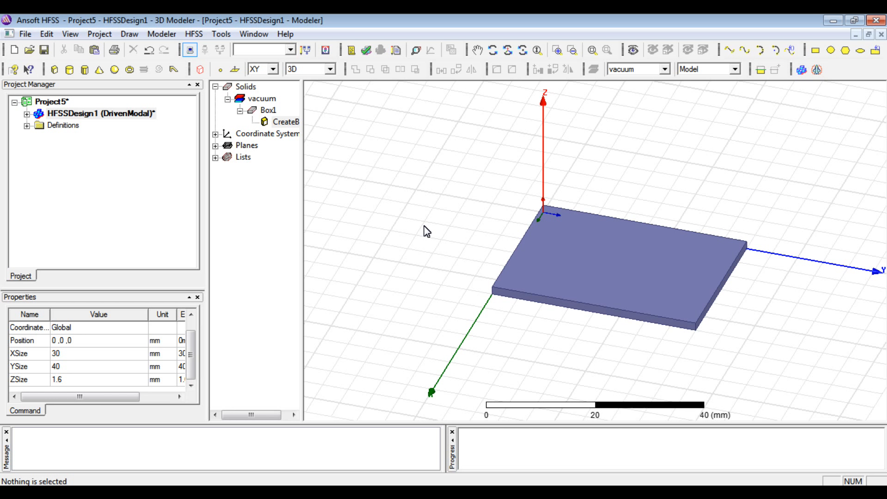
click(816, 51)
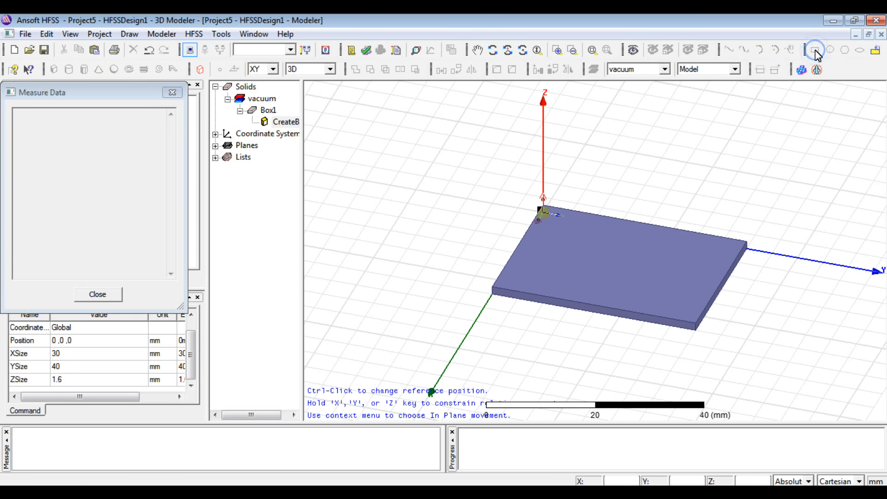
click(547, 213)
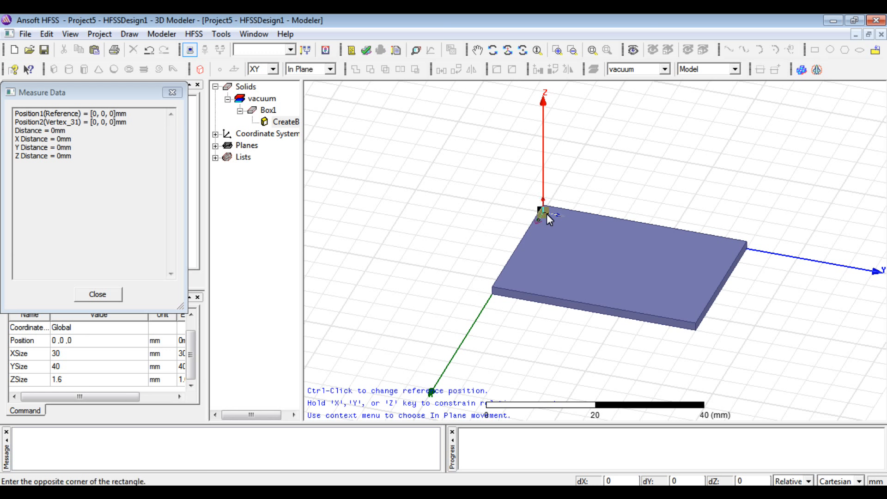
click(690, 330)
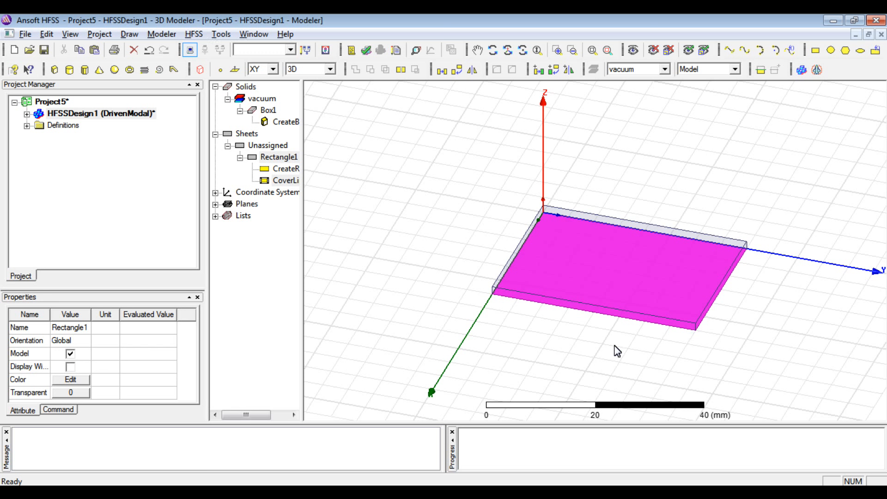
Draw a second rectangle about 15 mm by 15 mm on the XY plane inside the base, starting at 5, 15, 0 mm
alt+drag(624, 337, 595, 328)
alt+click(592, 324)
mouse_move(594, 329)
alt+mouse_down()
mouse_move(598, 287)
mouse_move(594, 346)
mouse_move(592, 309)
mouse_move(592, 321)
alt+mouse_up()
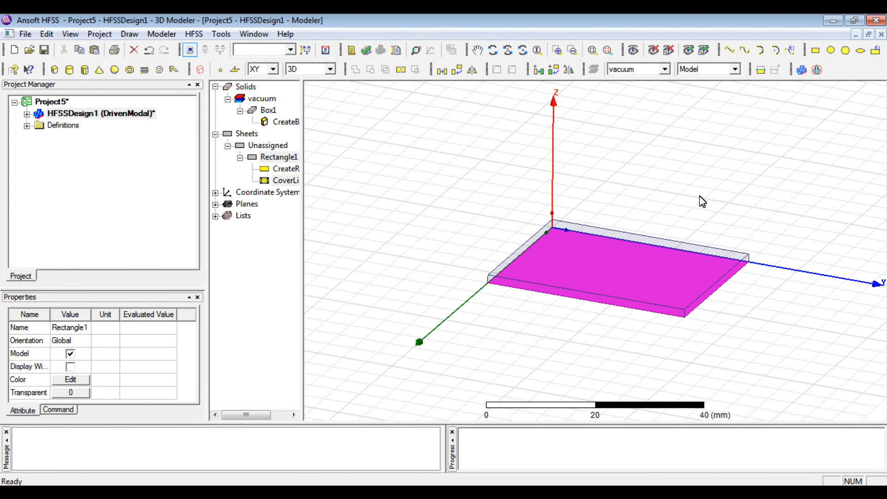
click(814, 57)
alt+drag(719, 160, 716, 203)
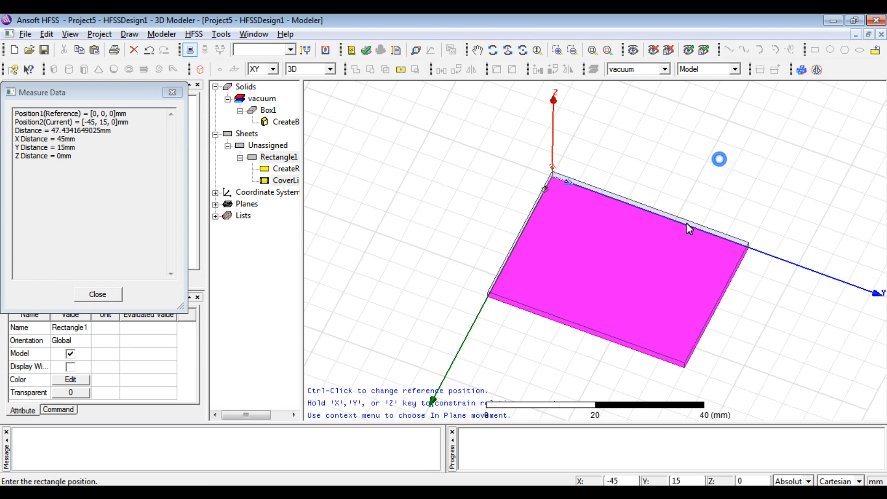
click(624, 228)
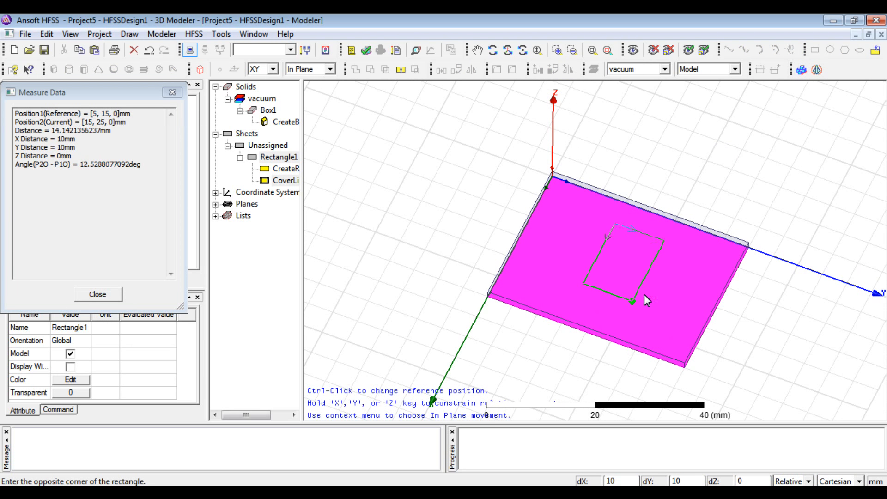
click(665, 319)
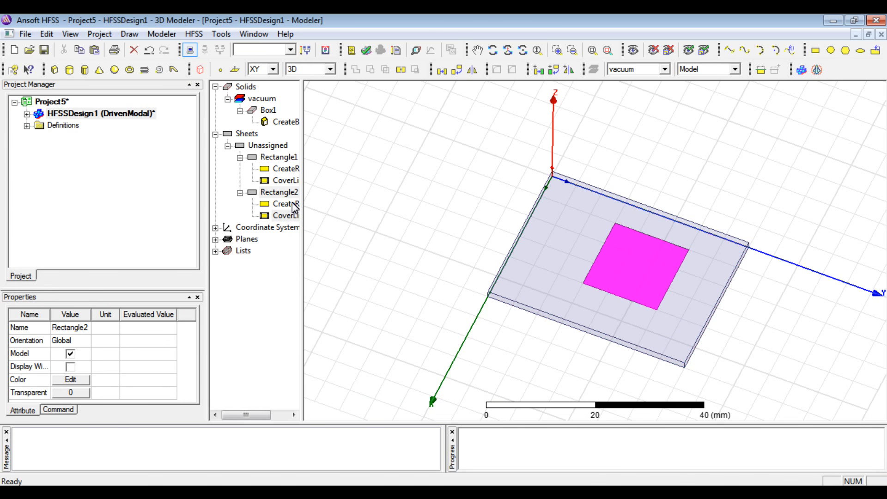
Raise the inner rectangle to the box's top face by setting its position to 5, 15, 1.6 mm
drag(304, 206, 326, 202)
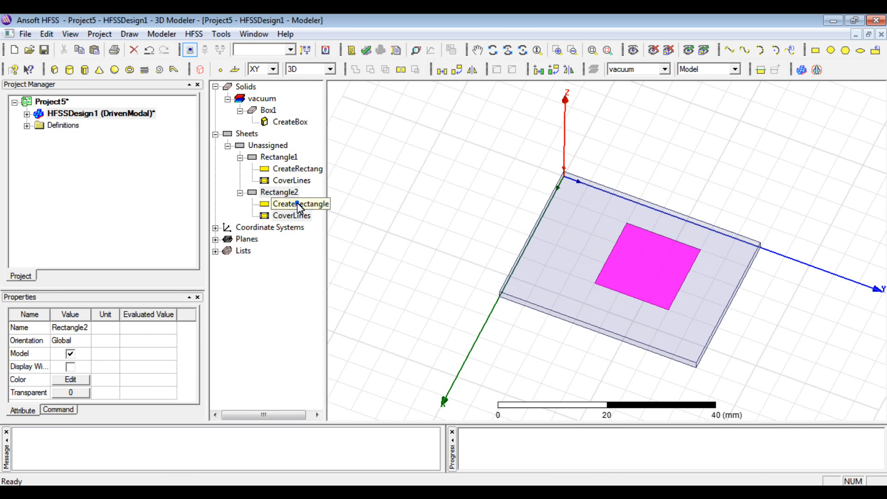
click(298, 204)
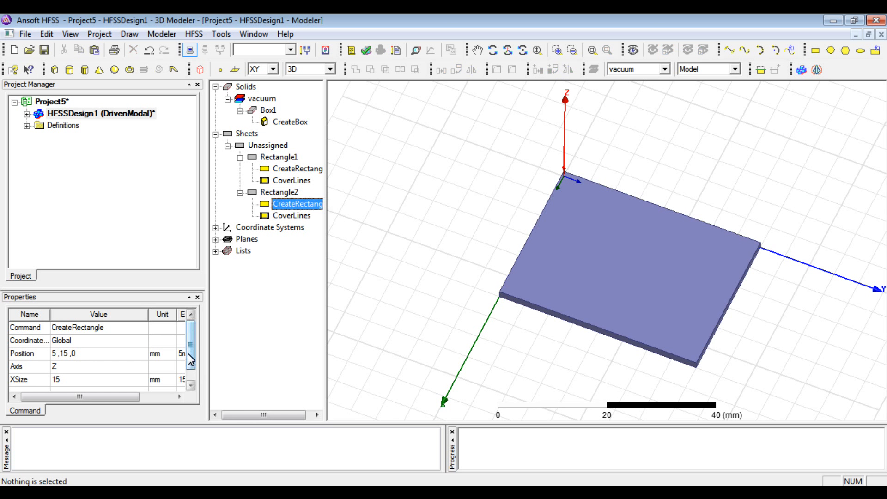
drag(190, 360, 190, 369)
click(107, 342)
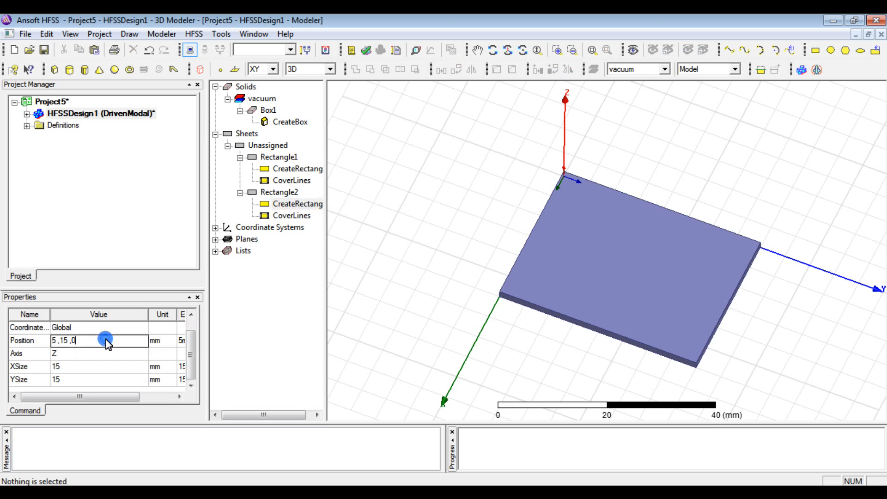
key(BackSpace)
text(1.6)
key(Tab)
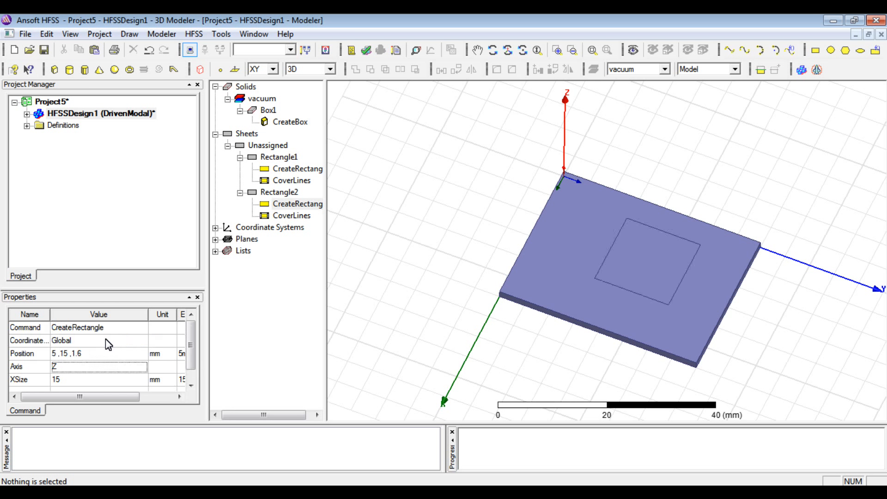
Set the inner rectangle's X size to 20 mm and the Y coordinate of its position to 20 mm
drag(190, 346, 197, 363)
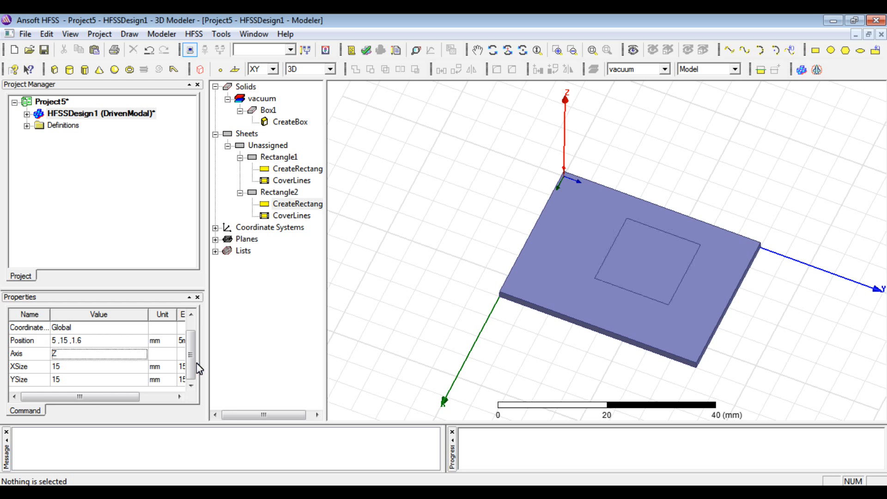
click(95, 368)
text(20)
key(Tab)
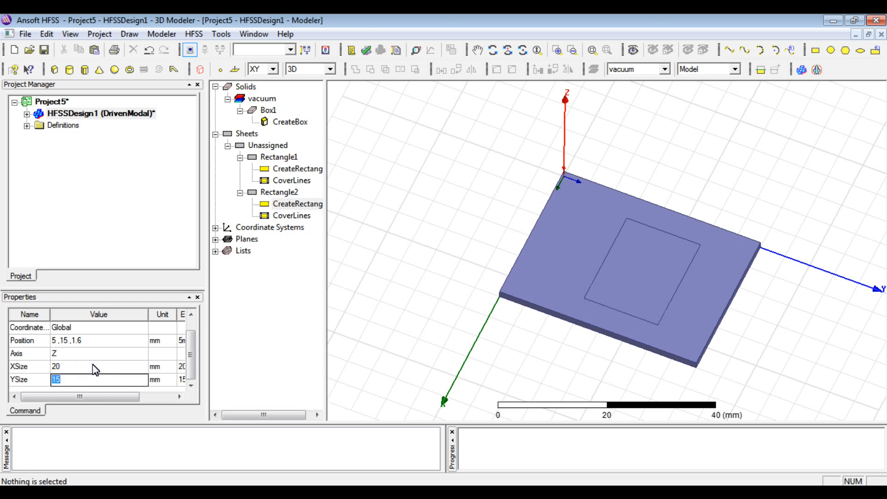
click(67, 344)
click(68, 345)
key(BackSpace)
key(BackSpace)
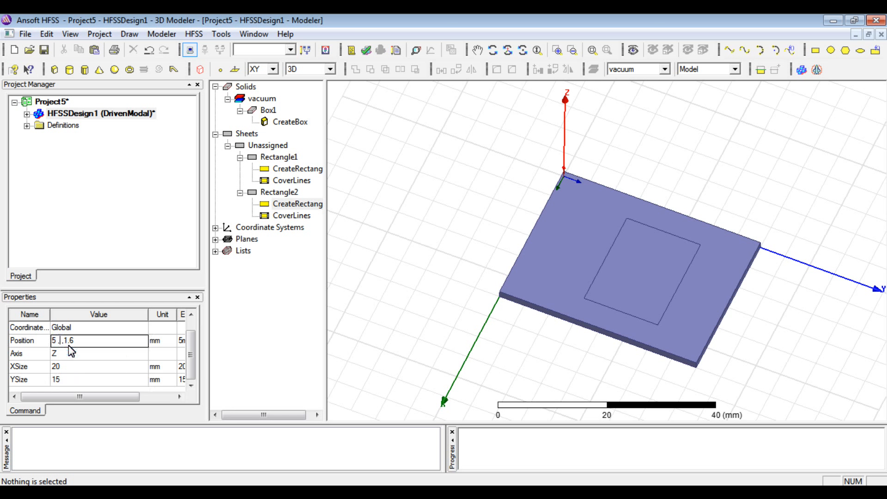
text(20)
key(Tab)
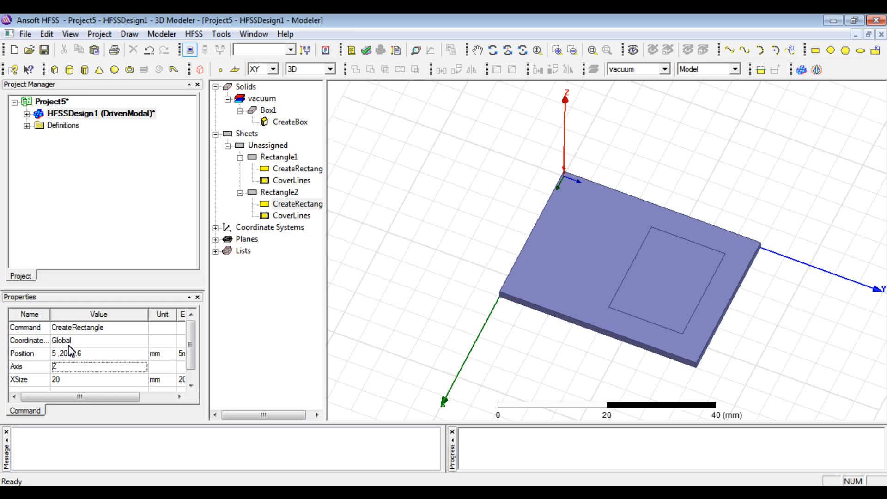
Draw a feed strip rectangle from 10, 0, 0 mm to the inner rectangle's near edge, 5 mm in X by 20 mm in Y
click(817, 70)
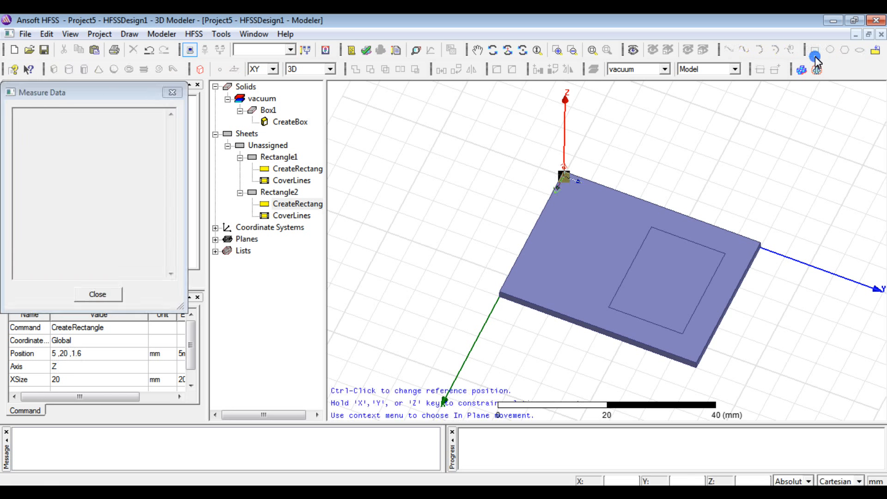
click(539, 218)
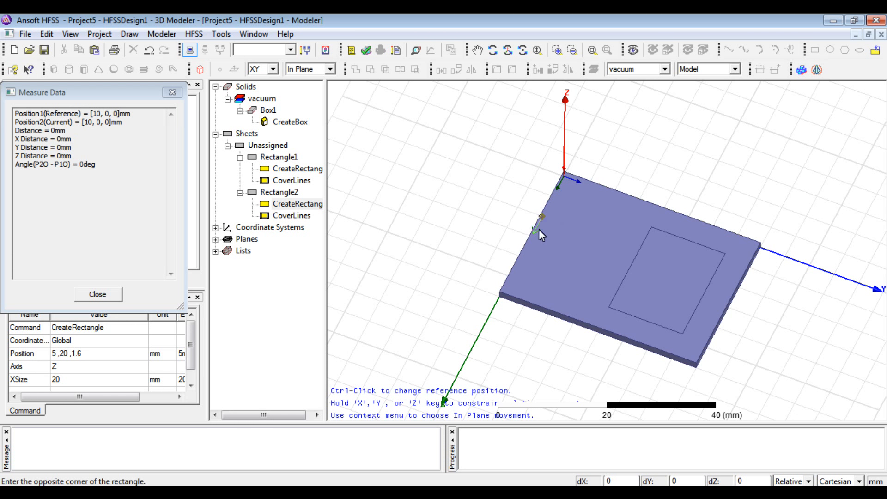
click(630, 267)
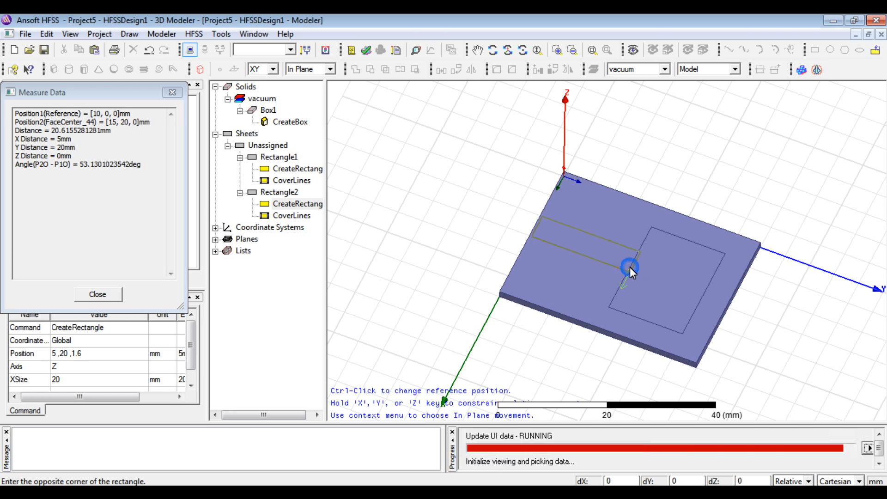
Raise the feed strip to the box's top face by setting its position to 10, 0, 1.6 mm
click(301, 239)
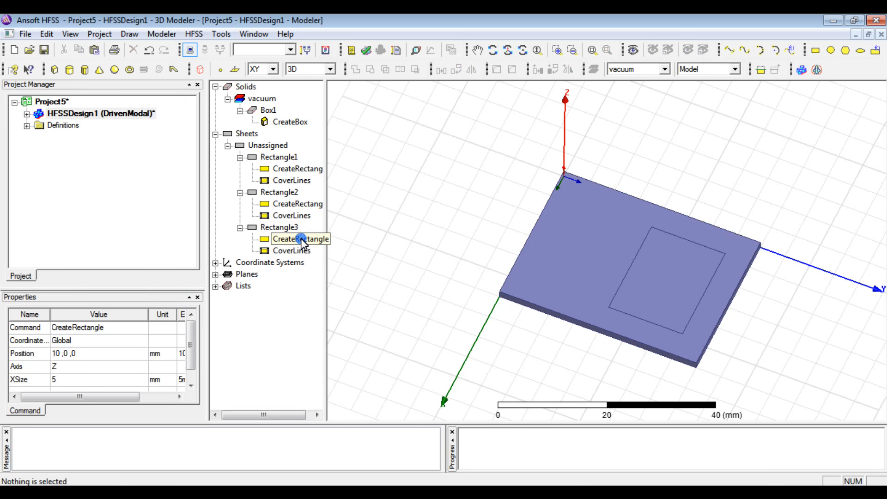
click(121, 358)
key(BackSpace)
text(1.6)
click(123, 366)
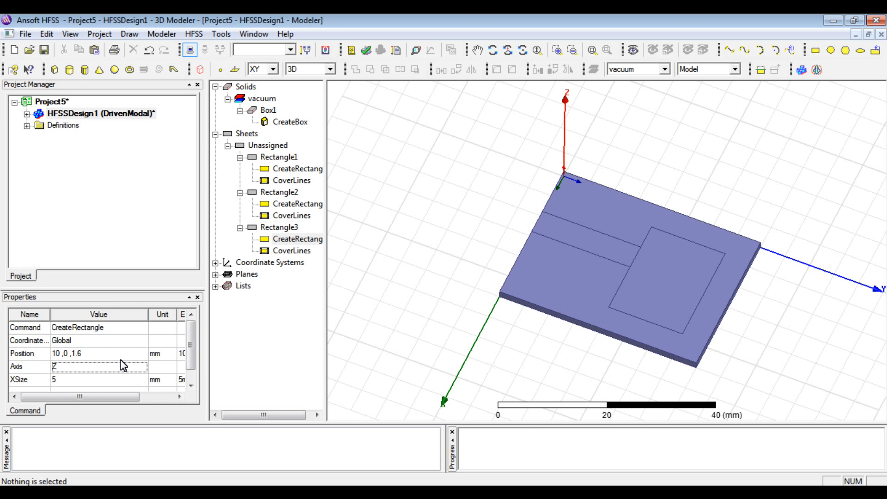
Set the feed strip's X size to 3 mm and the X coordinate of its position to 13.5 mm
alt+drag(470, 207, 488, 248)
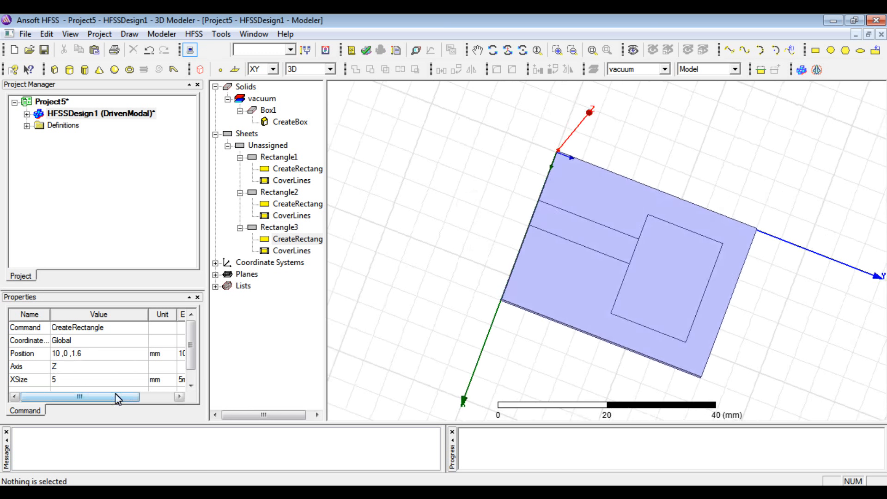
click(104, 383)
text(3)
key(Tab)
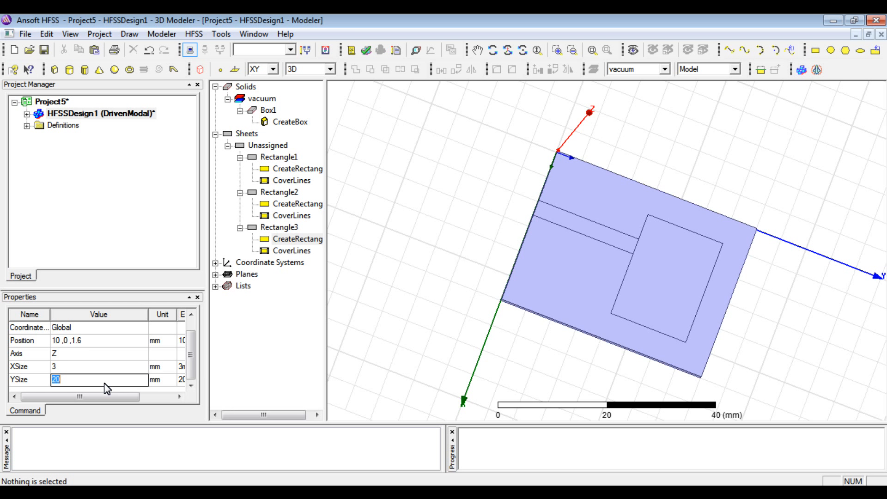
click(60, 346)
double_click(57, 342)
text(13)
click(63, 352)
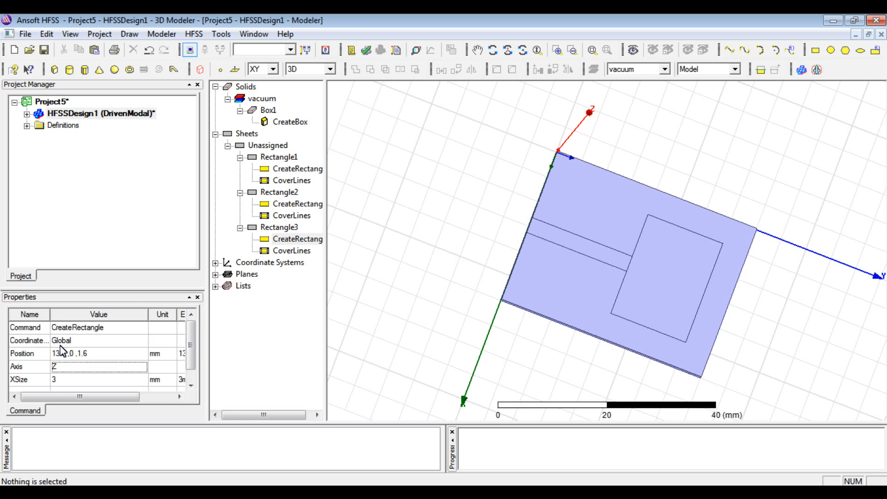
click(468, 264)
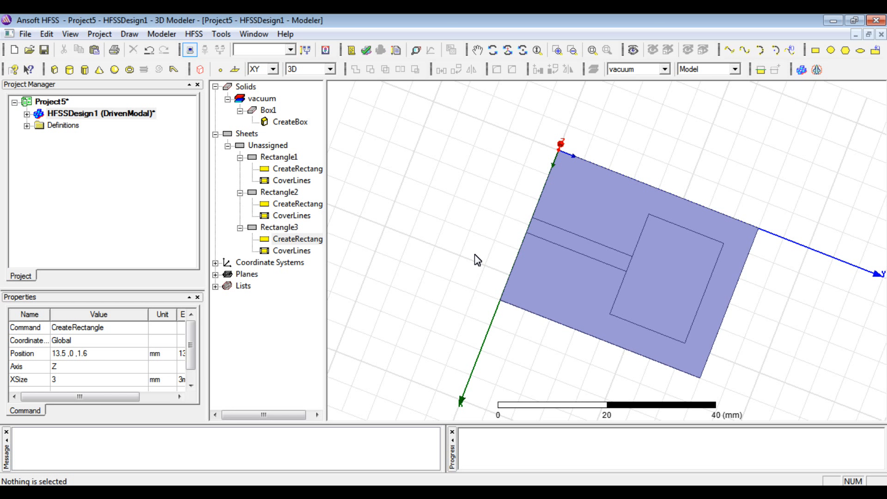
Draw a rectangle in the ZX plane on the box's feed-side face, from 7.5, 0, 1.6 mm to 20, 0, 0 mm
alt+drag(768, 346, 773, 222)
alt+drag(636, 289, 642, 344)
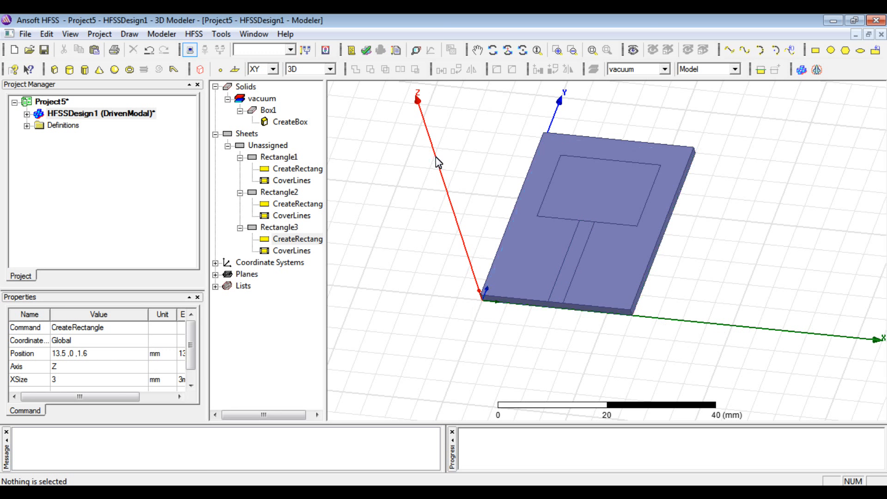
click(273, 69)
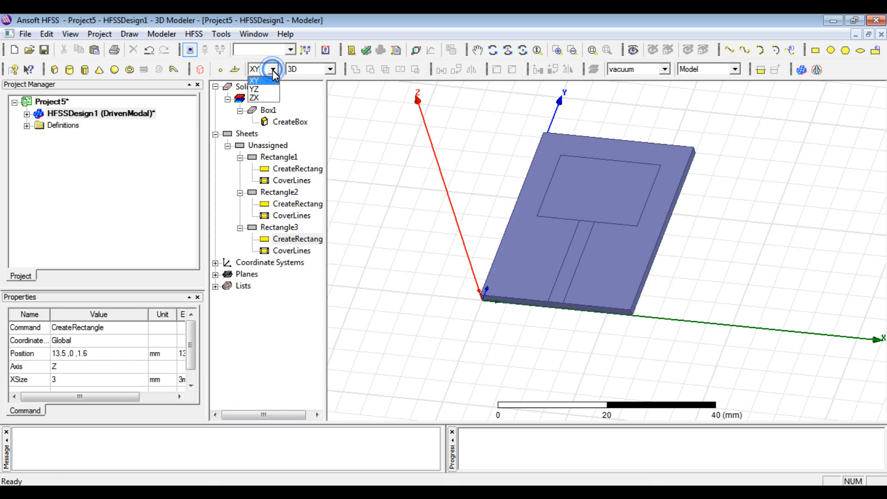
click(257, 90)
click(273, 69)
click(259, 98)
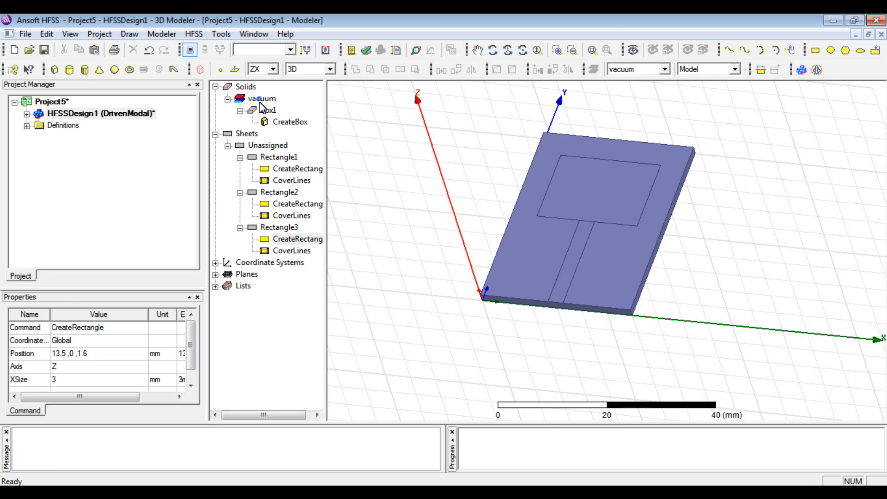
click(817, 51)
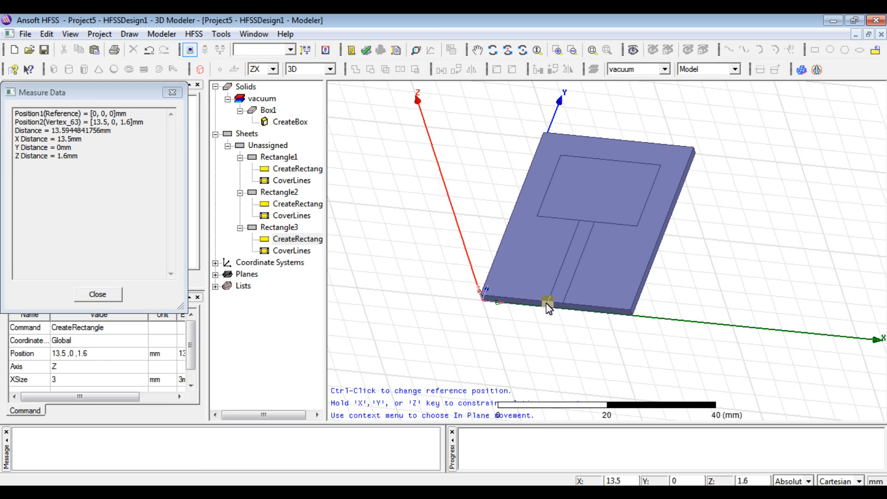
click(518, 299)
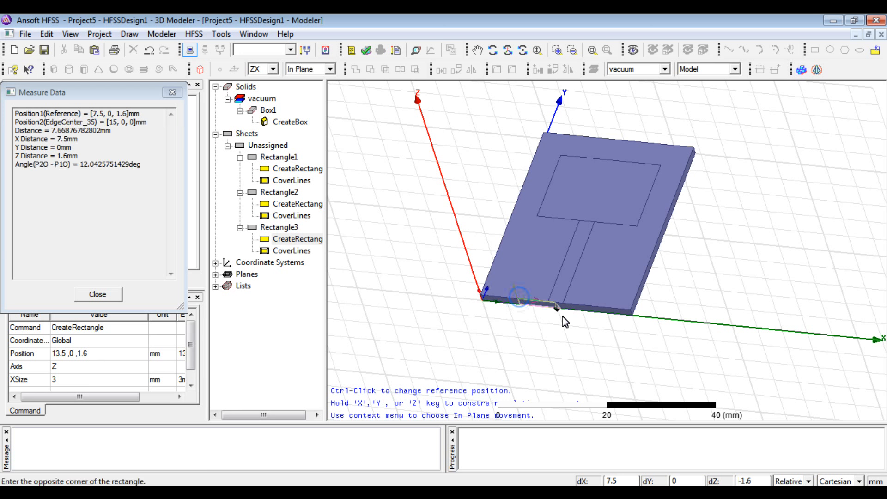
click(583, 310)
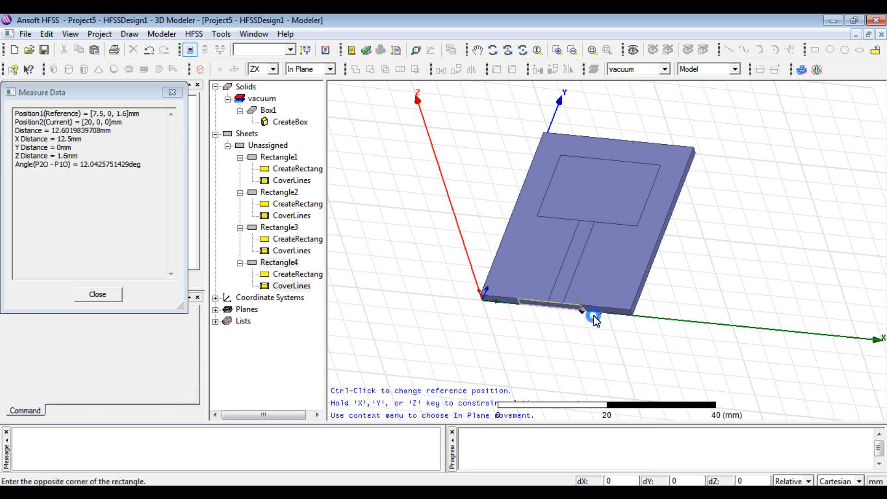
Set the ZX-plane rectangle's X size to 10 mm and its Z size to -4.5 mm
click(288, 275)
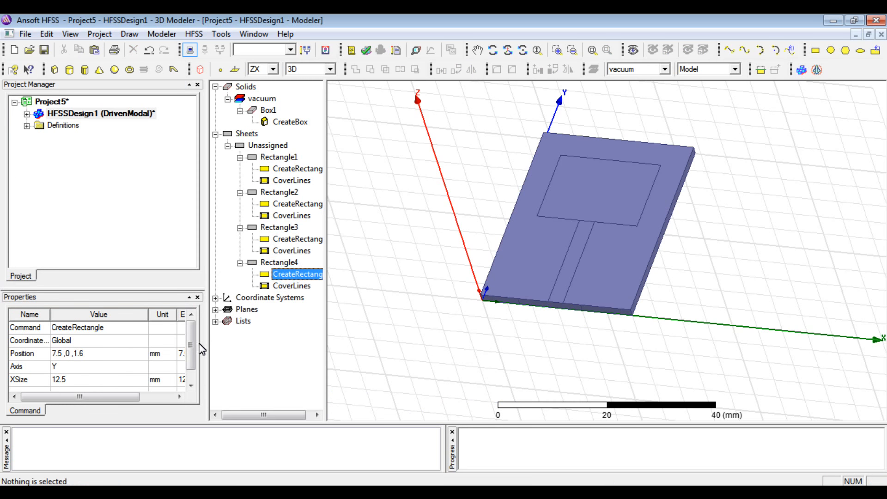
drag(190, 347, 188, 365)
click(90, 368)
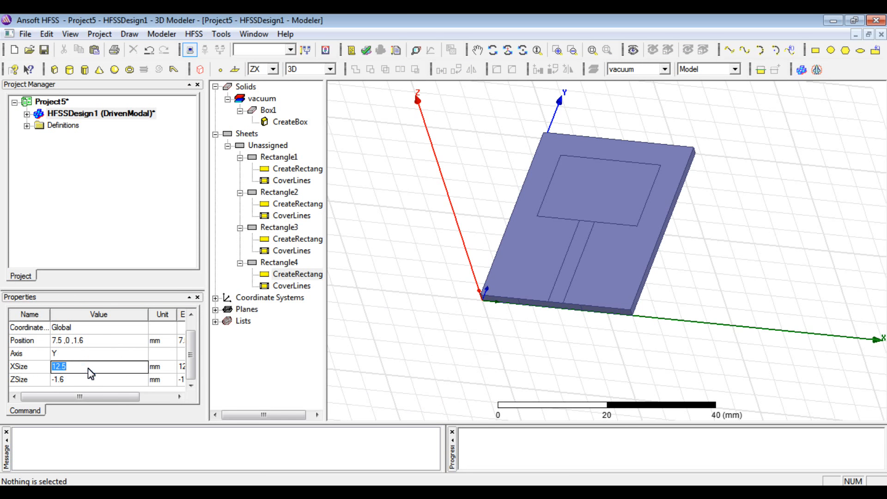
text(10)
key(Tab)
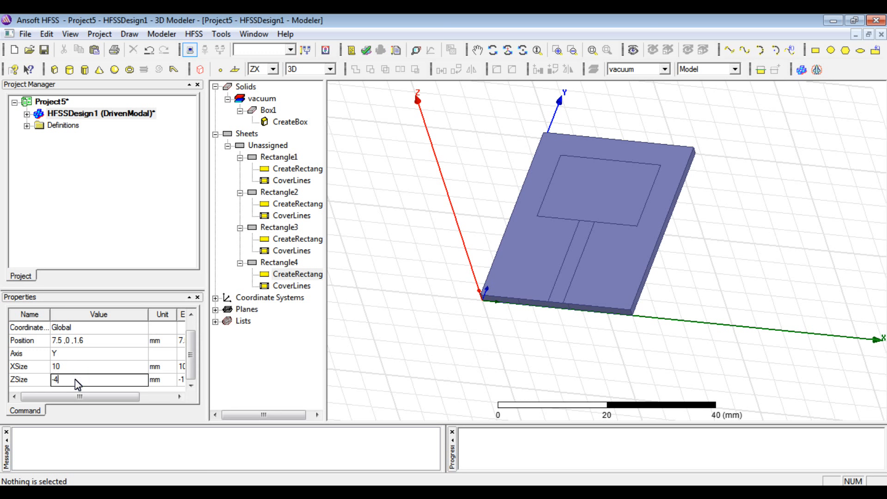
text(-4.5)
key(Return)
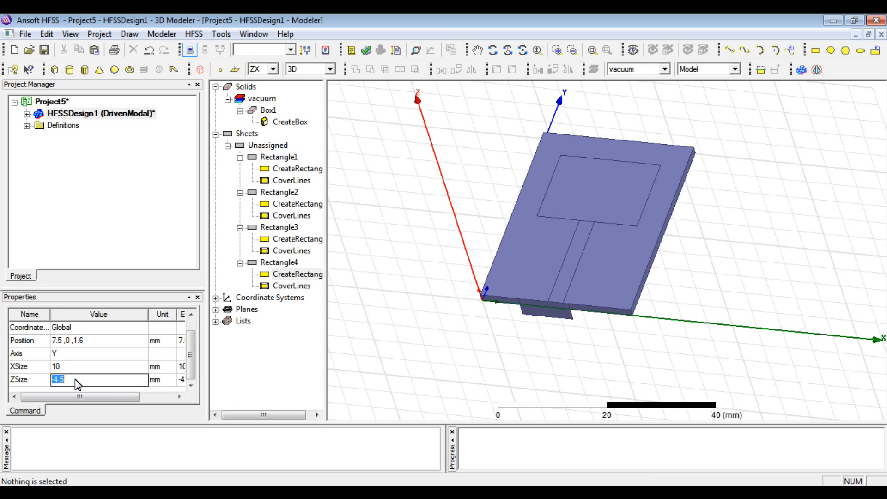
Try Z coordinates of -1.5 mm and 1.5 mm for the ZX-plane rectangle's position
click(81, 344)
double_click(79, 342)
key(BackSpace)
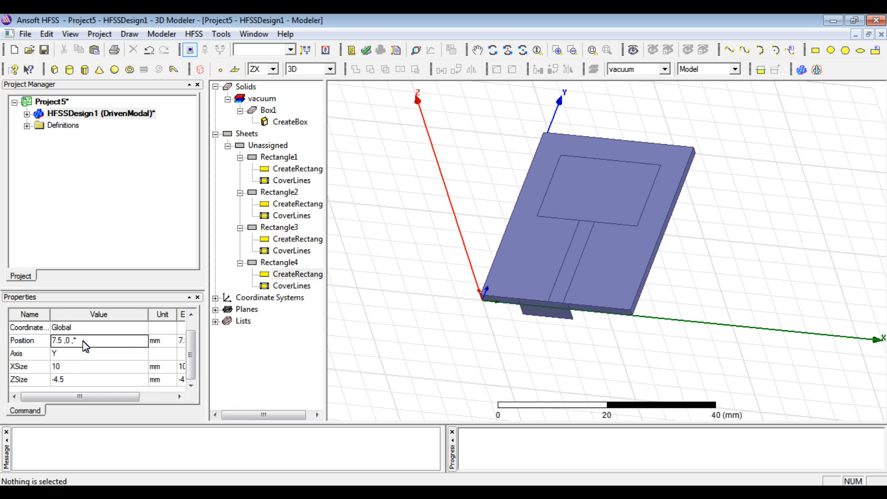
text(-1.5)
key(Tab)
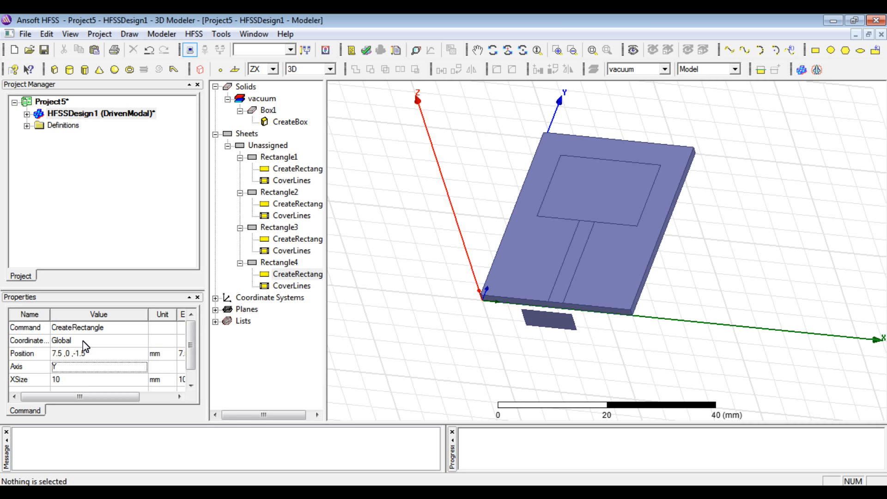
click(78, 353)
key(BackSpace)
key(Return)
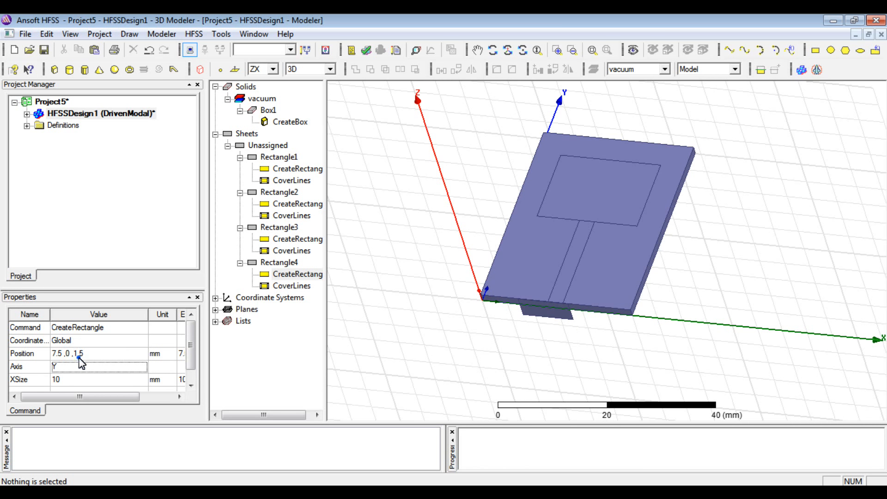
Set the Z coordinate of the ZX-plane rectangle's position to 2.5 mm
click(79, 356)
key(BackSpace)
key(BackSpace)
click(81, 365)
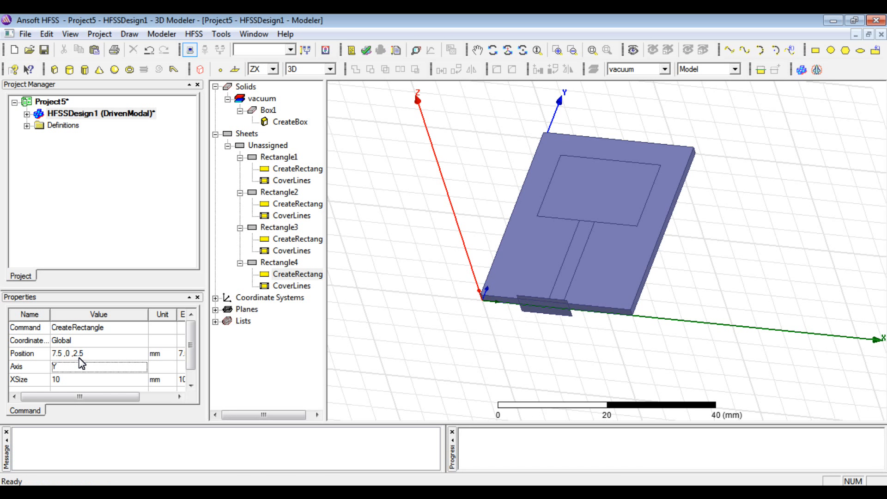
Align the ZX-plane rectangle with the feed strip by setting the X coordinate of its position to 9.5 mm
click(64, 347)
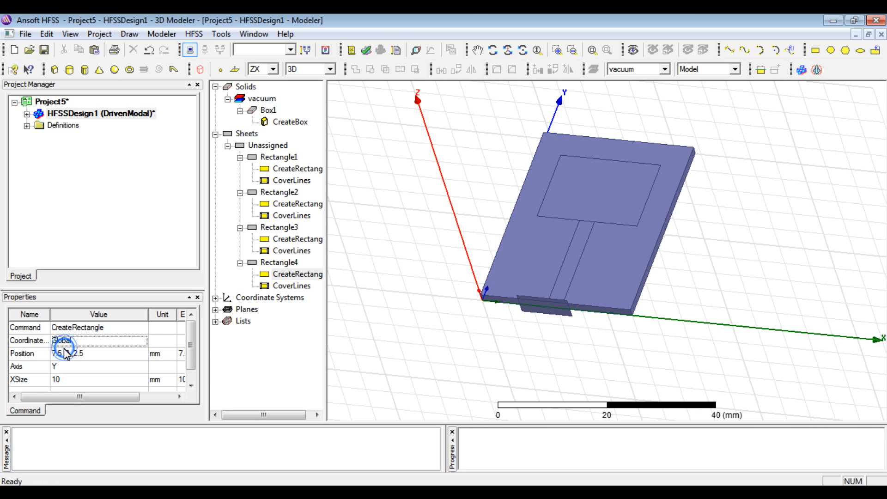
click(67, 355)
double_click(65, 354)
key(BackSpace)
text(9)
key(Return)
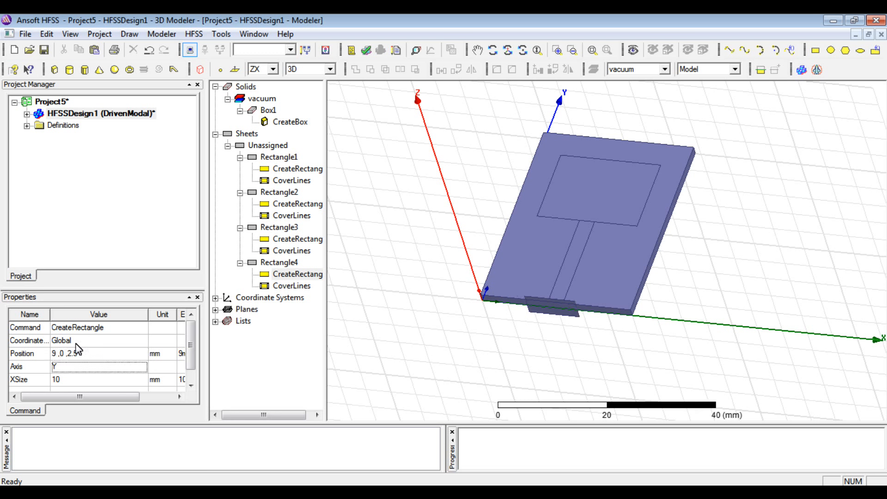
alt+drag(467, 217, 502, 233)
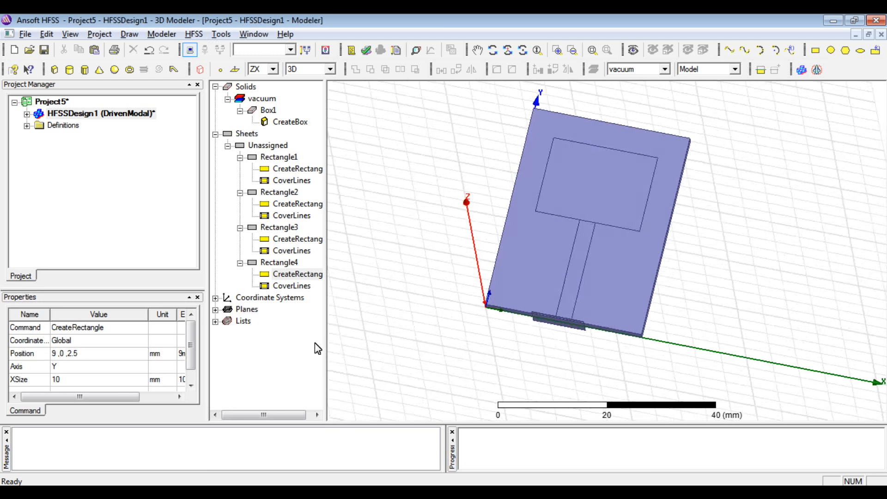
click(57, 356)
text(.5)
key(Return)
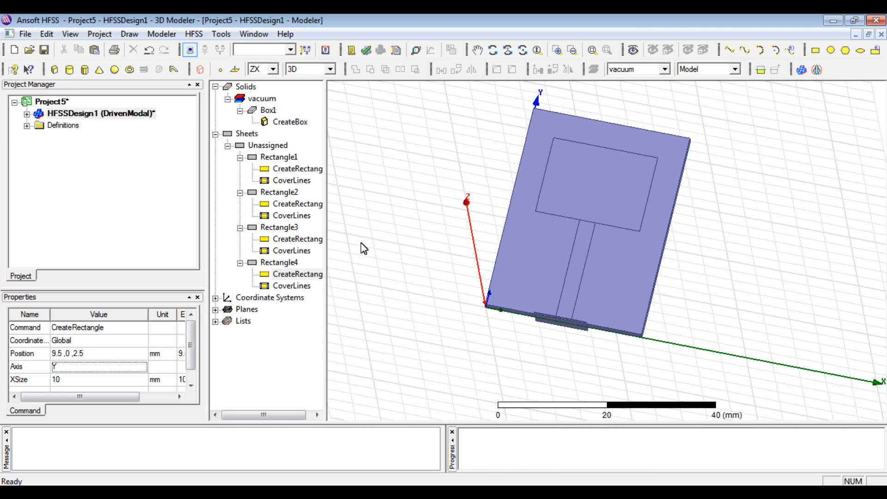
Rename the box as Sub and the full-size base rectangle as Ground
alt+drag(439, 250, 452, 225)
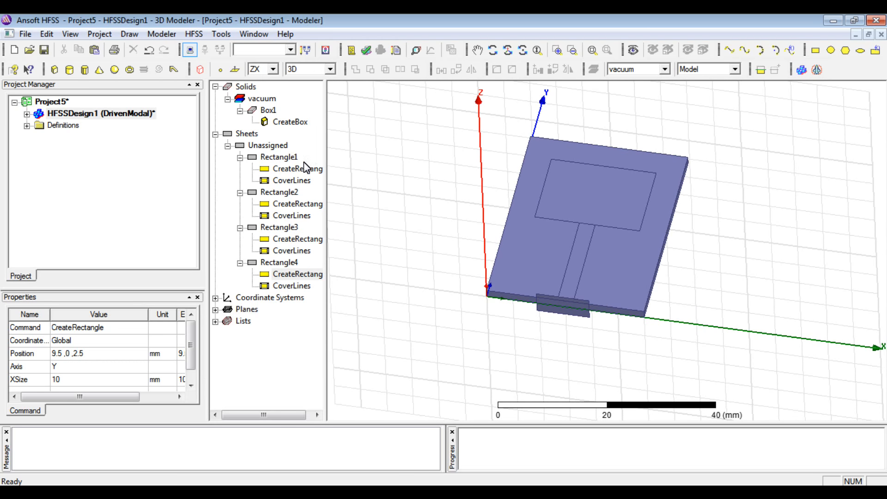
click(268, 111)
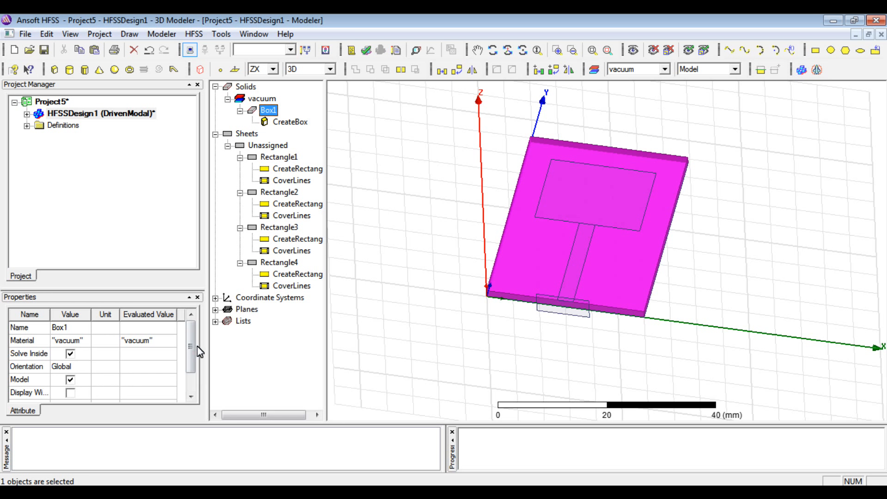
click(76, 329)
text(Sub)
key(Return)
click(277, 157)
click(77, 330)
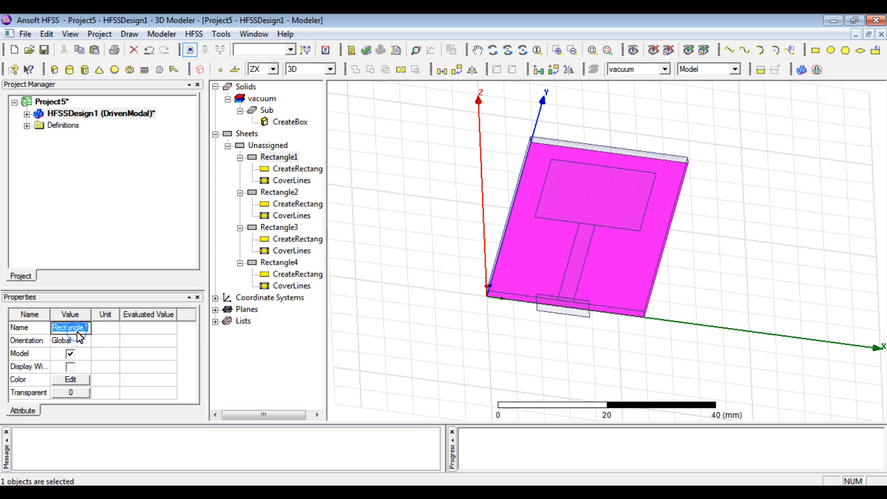
text(Ground)
key(Return)
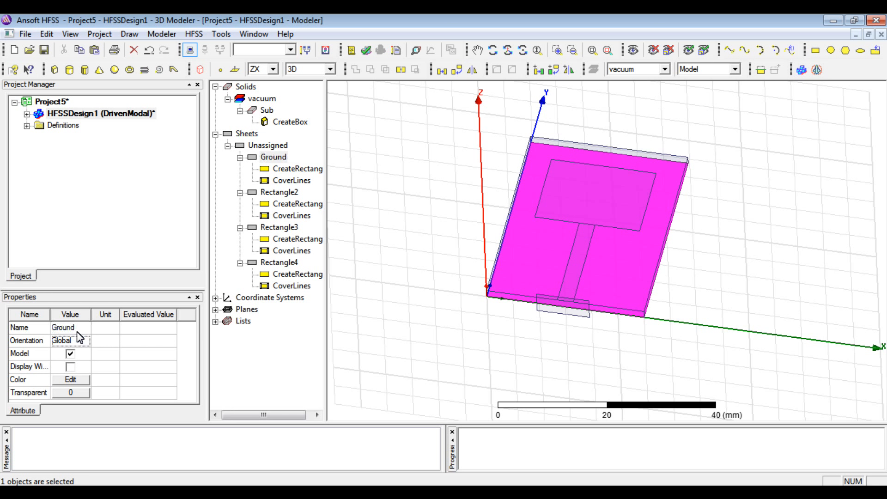
Rename the inner rectangle as Patch and the feed strip as Feed
click(280, 194)
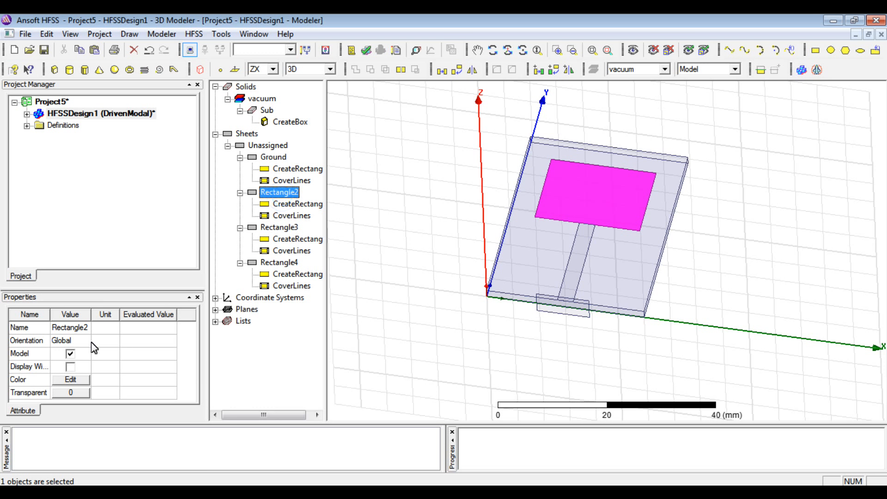
click(84, 329)
text(Pac)
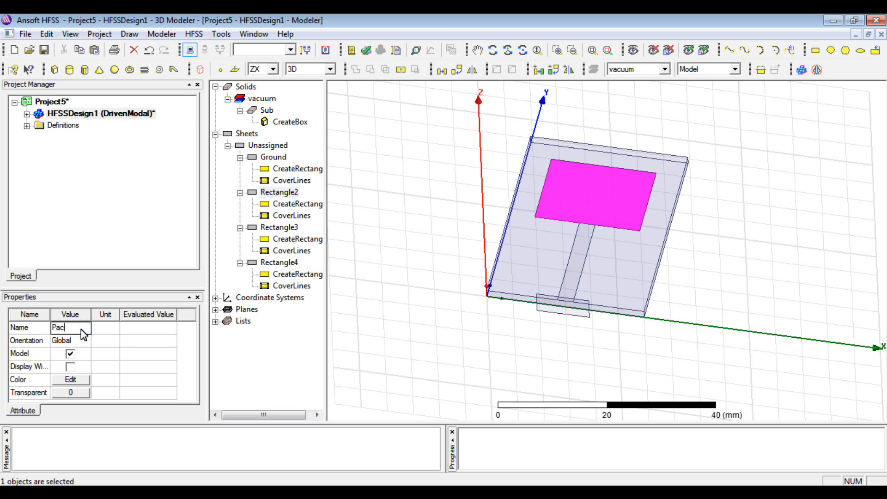
text(ch)
key(Return)
click(283, 229)
click(69, 327)
text(Feed)
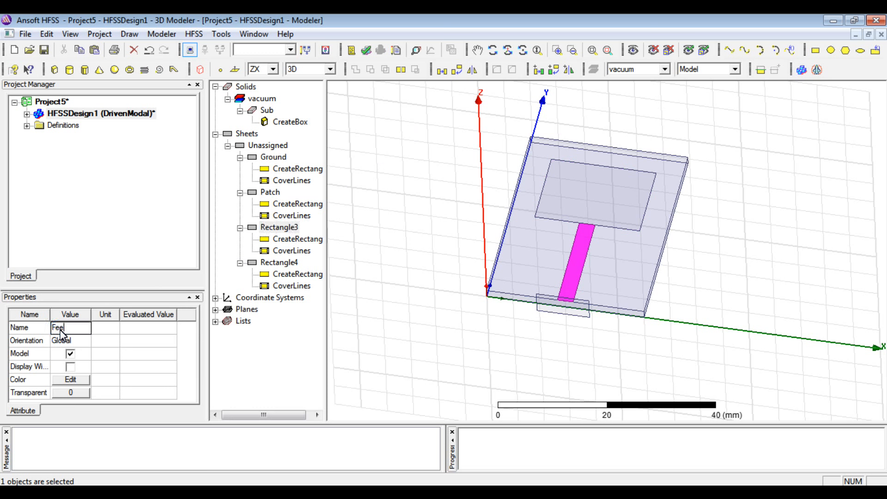
key(Return)
Rename the ZX-plane rectangle at the feed's outer end as Port
click(279, 262)
click(79, 329)
text(Port)
key(Return)
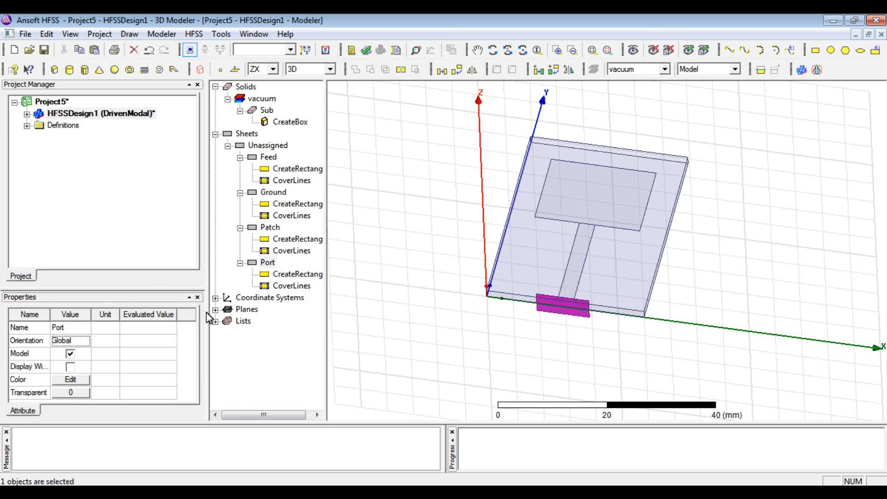
Assign the FR4_epoxy material to the Sub box
click(261, 112)
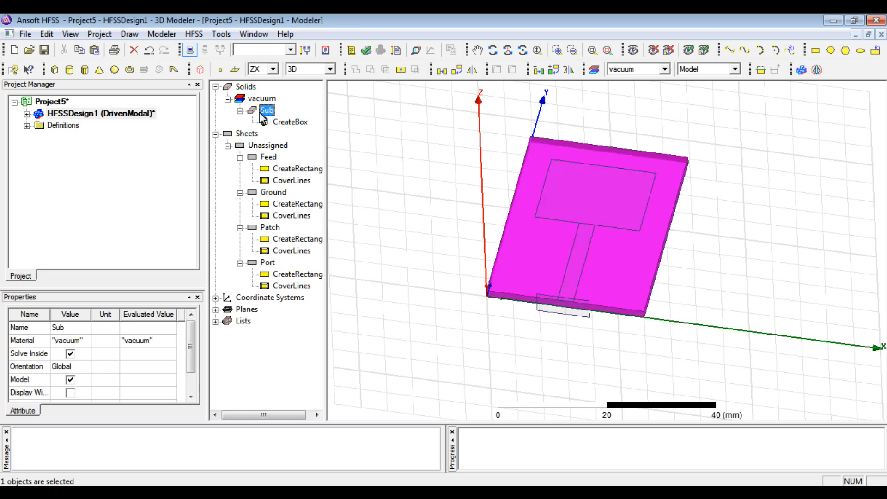
right_click(261, 113)
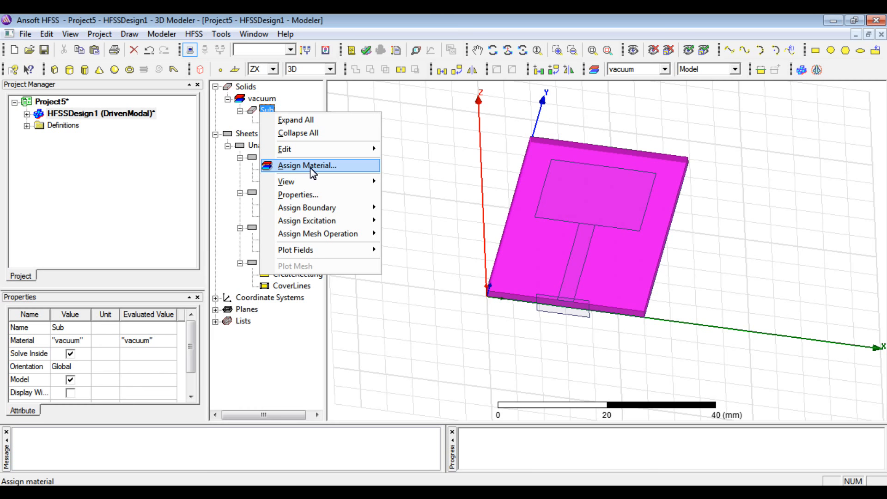
click(311, 171)
text(f)
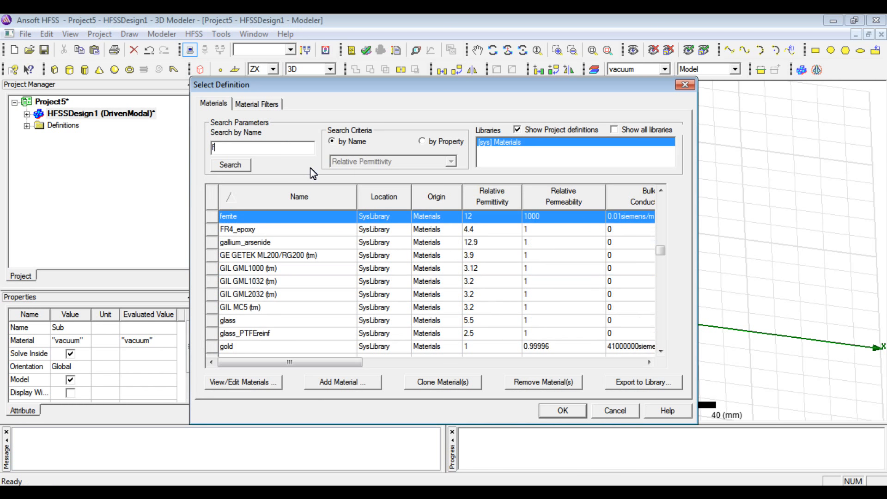
text(r)
key(Return)
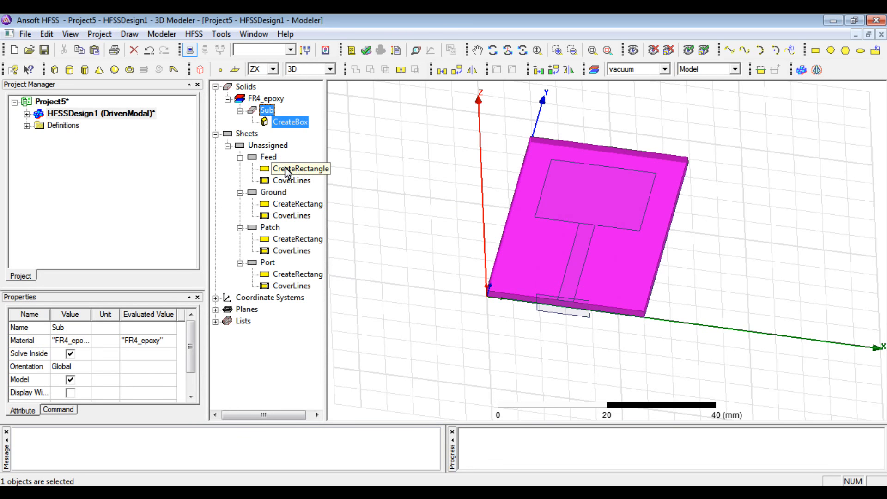
Assign a Perfect E boundary to the Feed, Ground and Patch sheets together
click(274, 158)
ctrl+click(274, 193)
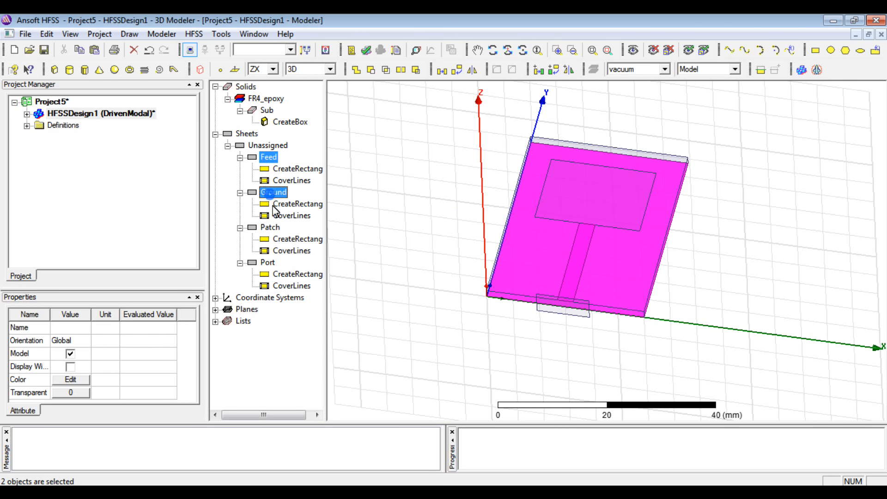
ctrl+click(272, 228)
right_click(273, 229)
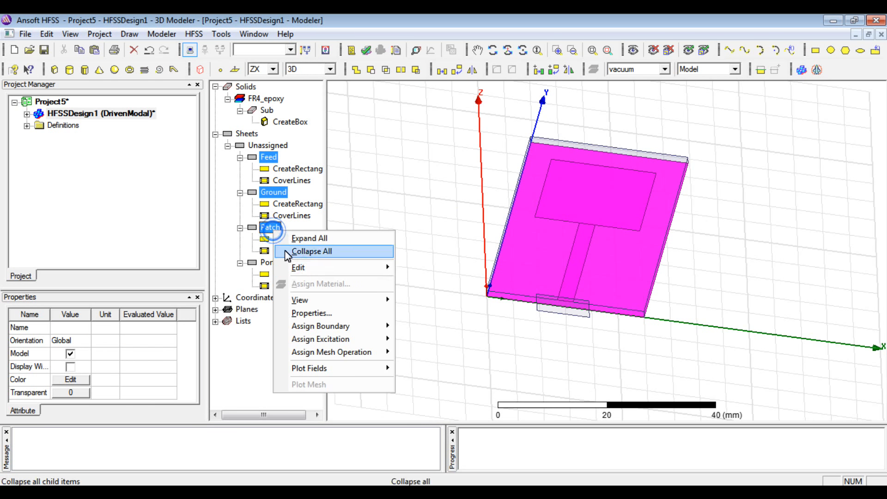
mouse_move(302, 328)
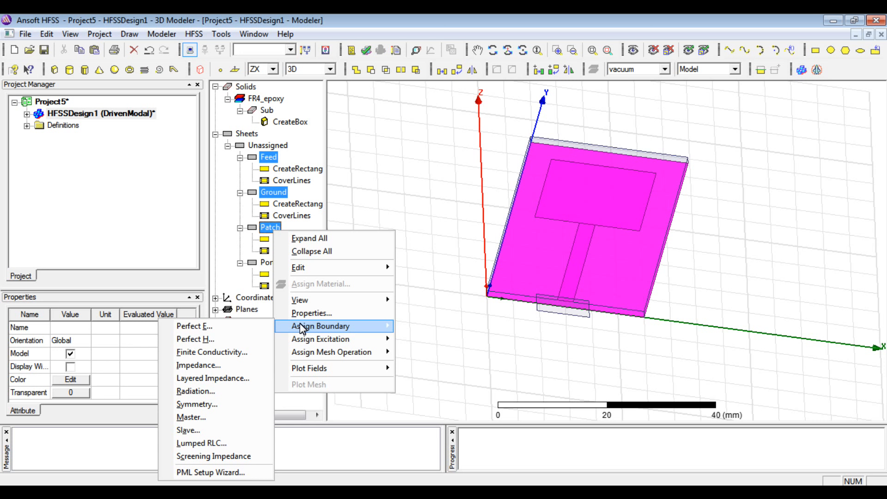
click(238, 329)
click(396, 354)
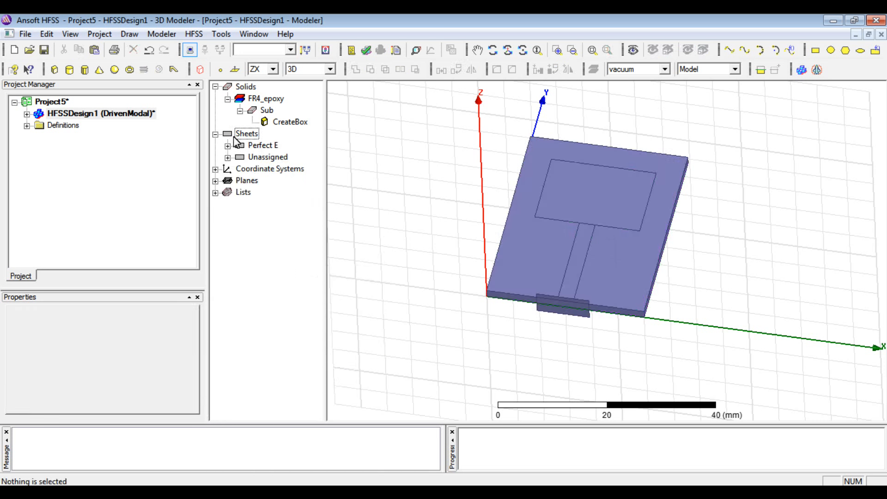
Start a lumped port excitation on the Port sheet with 50 ohm resistance and 0 ohm reactance
click(228, 157)
click(258, 169)
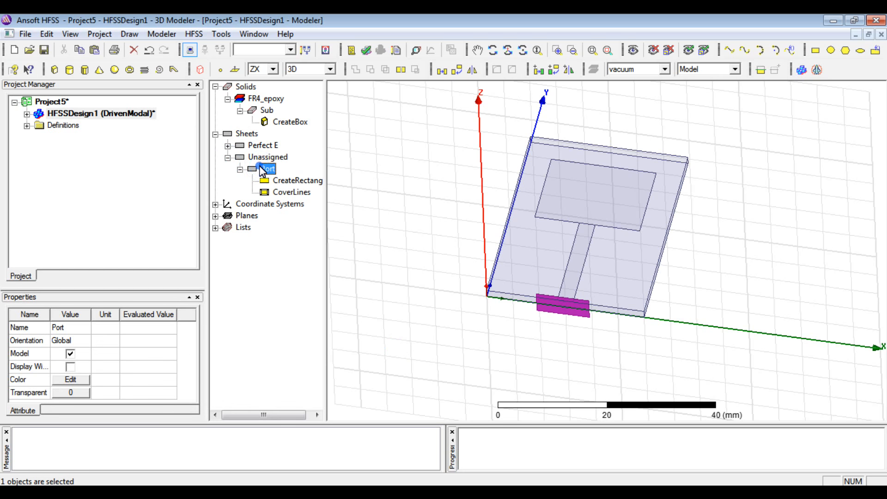
right_click(260, 166)
mouse_move(333, 274)
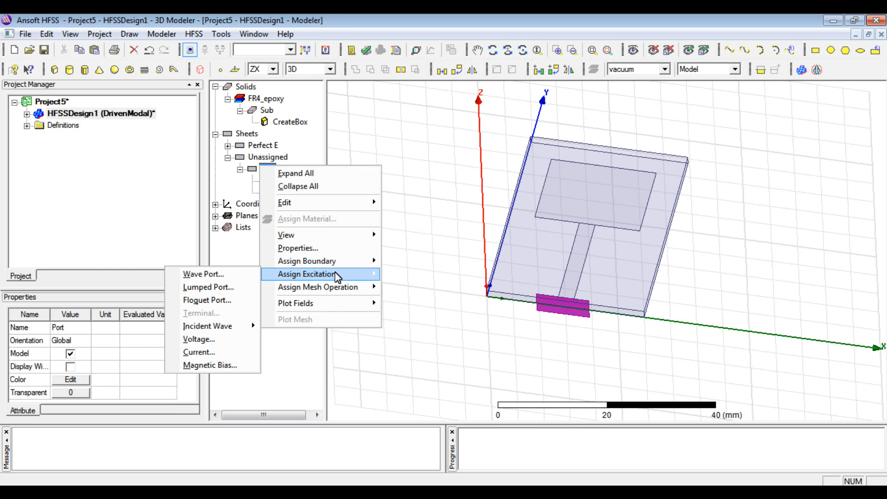
click(230, 291)
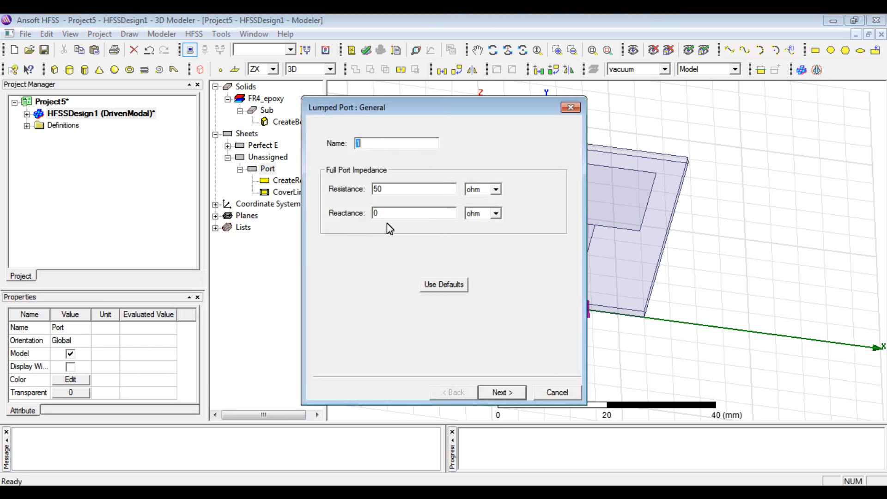
click(494, 392)
Draw the lumped port's integration line from the midpoint of the sheet's lower edge to its upper edge, and finish with 50 ohm renormalization
click(410, 172)
click(393, 190)
click(530, 331)
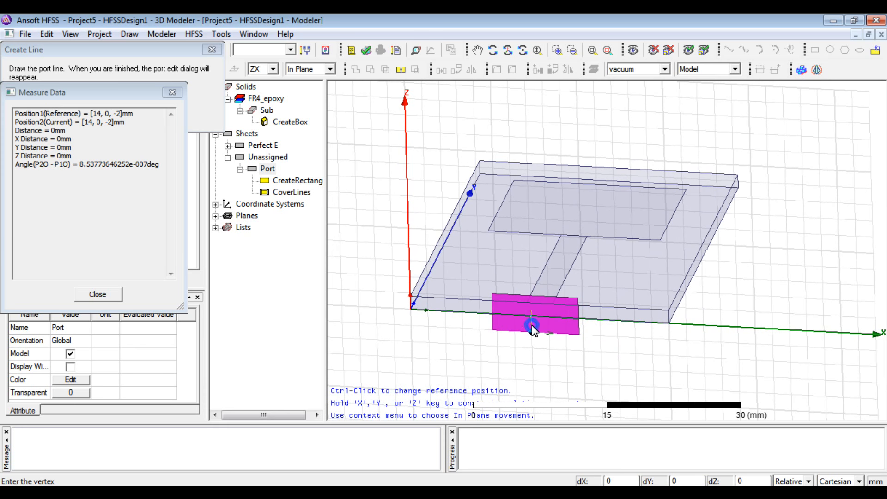
click(532, 296)
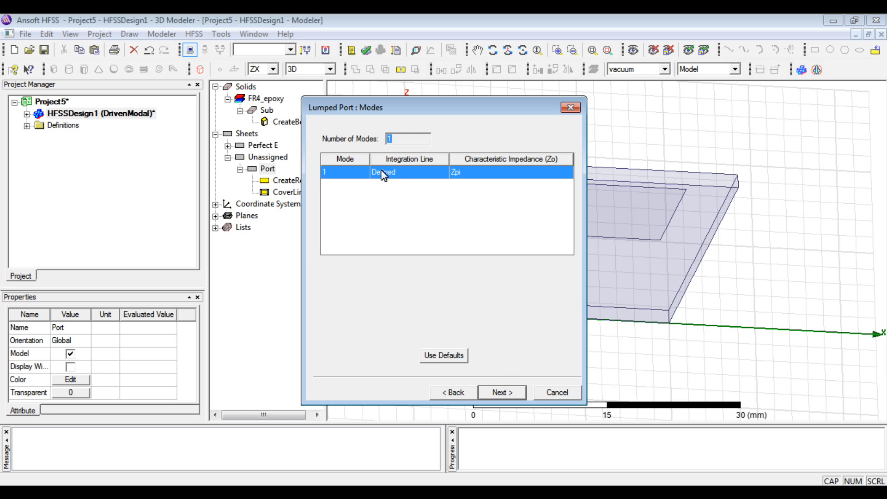
click(495, 393)
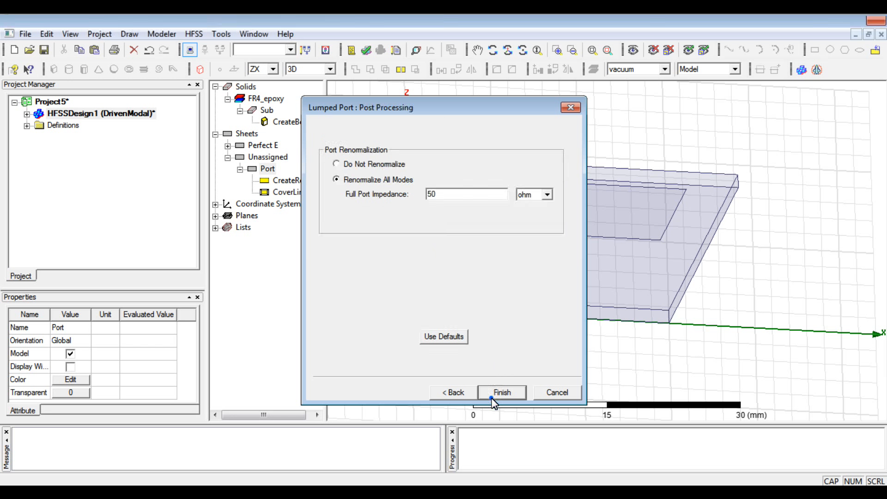
click(492, 398)
Draw a box on the XY plane around the antenna, about 60 × 90 × 5 mm, starting at -20, -25, 0 mm
alt+shift+drag(407, 190, 450, 367)
alt+shift+drag(431, 222, 452, 277)
click(273, 69)
click(264, 80)
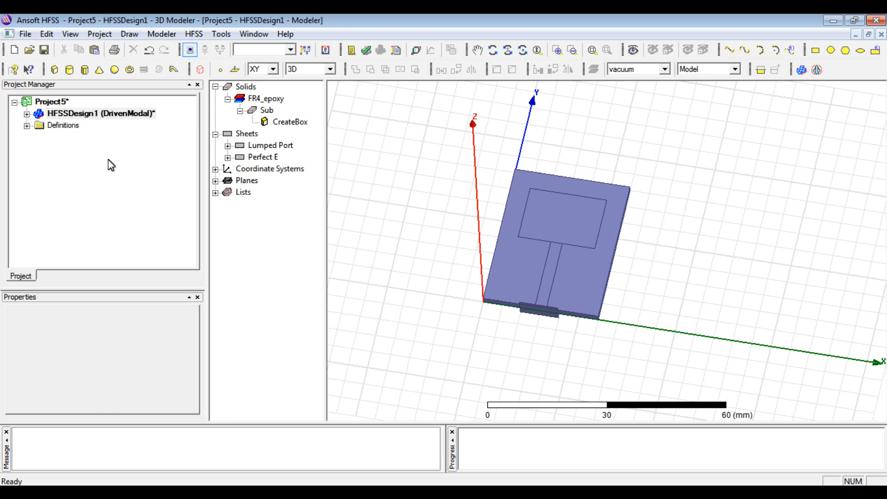
click(54, 70)
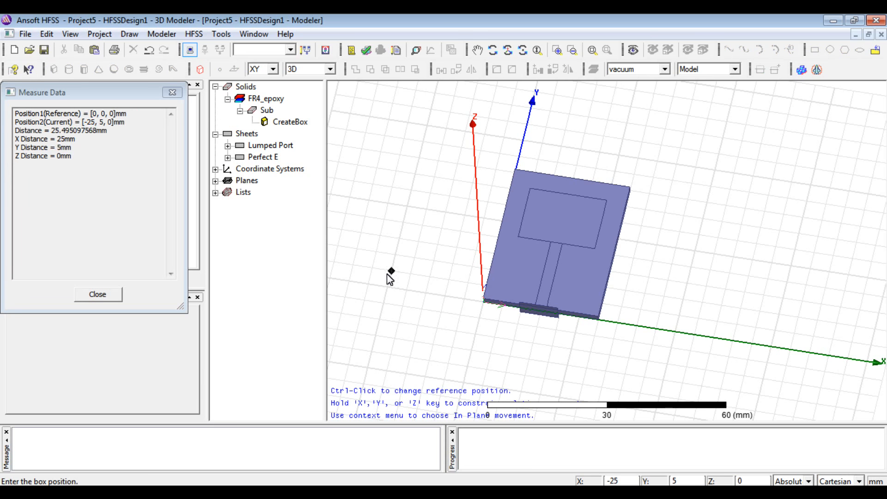
click(388, 369)
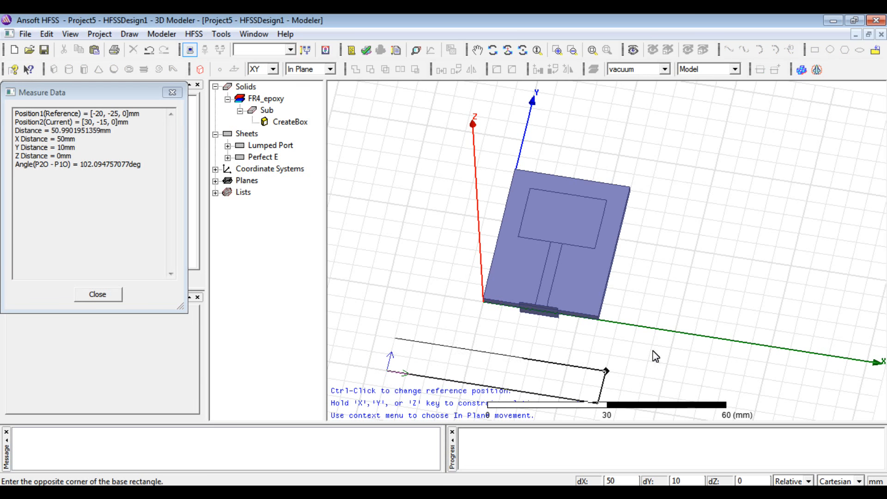
click(685, 119)
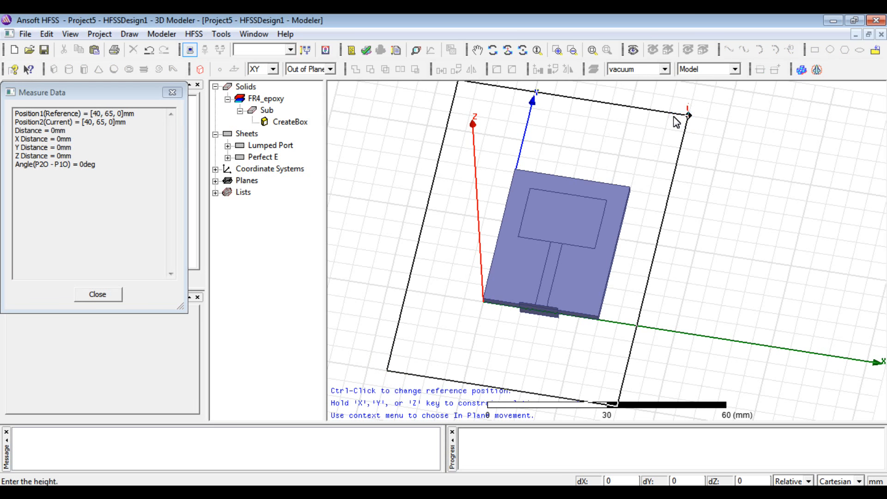
click(640, 160)
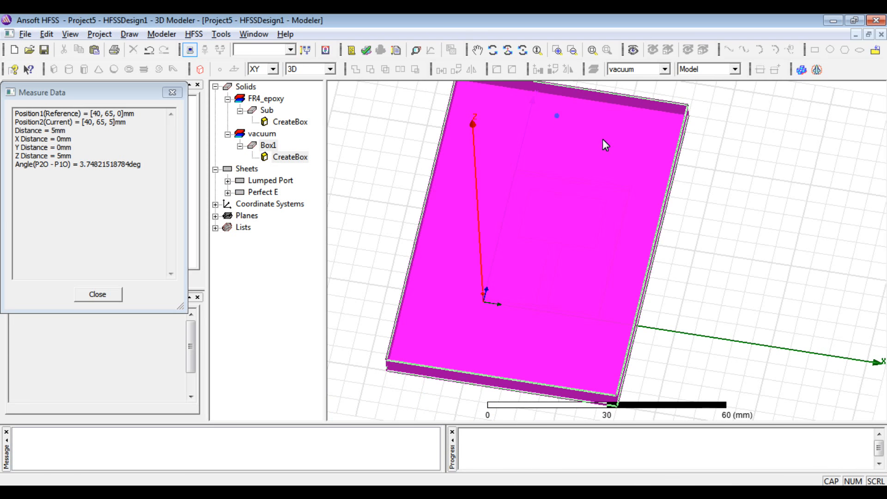
Set the vacuum box's ZSize to 50 mm and its XSize to 80 mm
alt+drag(732, 278, 693, 207)
scroll(693, 208, down, 2)
click(290, 157)
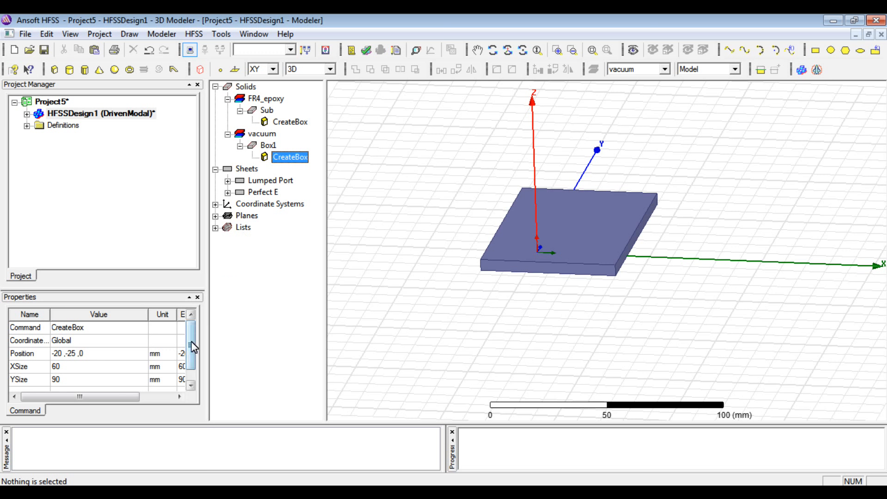
drag(191, 342, 191, 355)
click(83, 383)
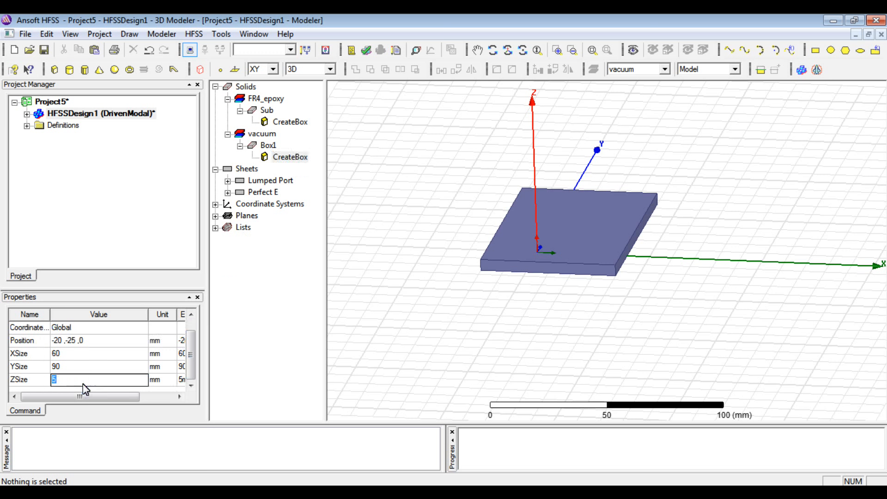
text(50)
key(Return)
click(70, 353)
text(80)
key(Return)
Set the vacuum box's position to -20, -25, -25 mm
click(87, 353)
key(BackSpace)
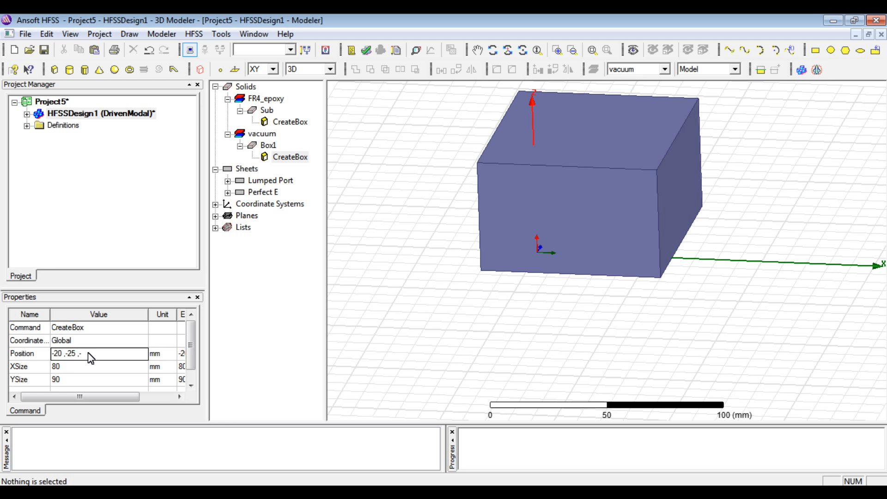
text(-20)
key(Return)
click(88, 354)
text(25)
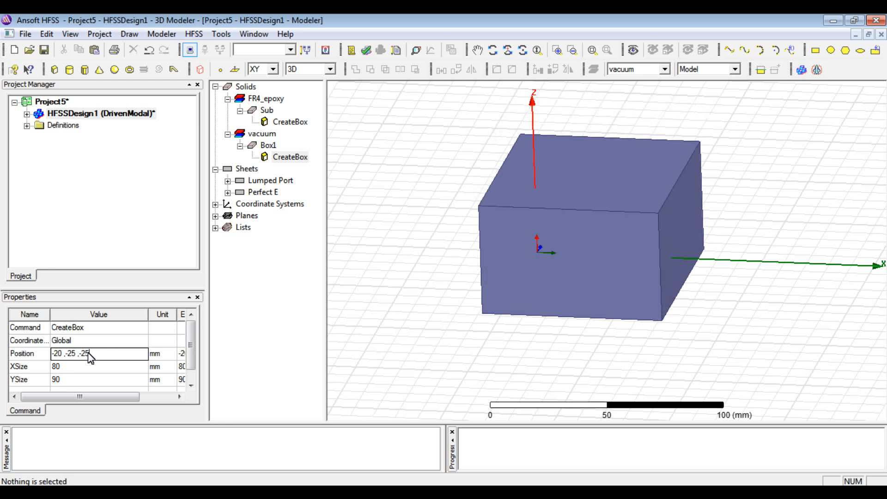
key(Return)
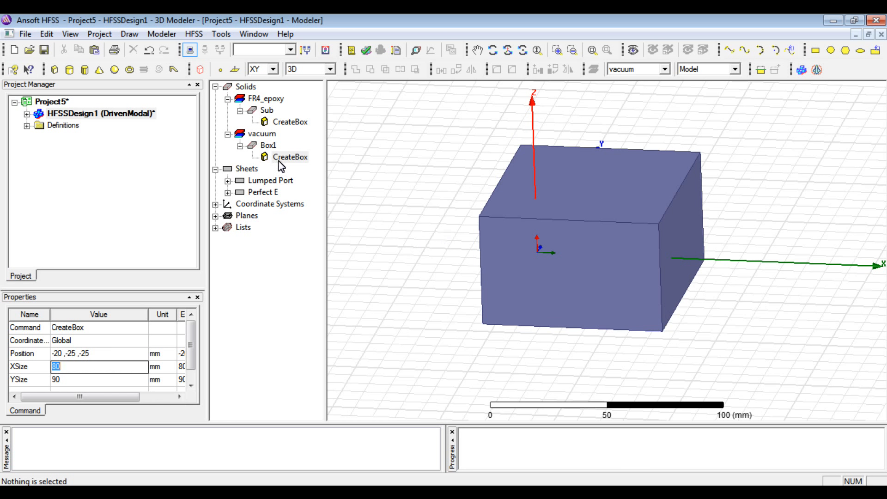
Make the vacuum box highly transparent so the antenna inside it can be seen
click(267, 146)
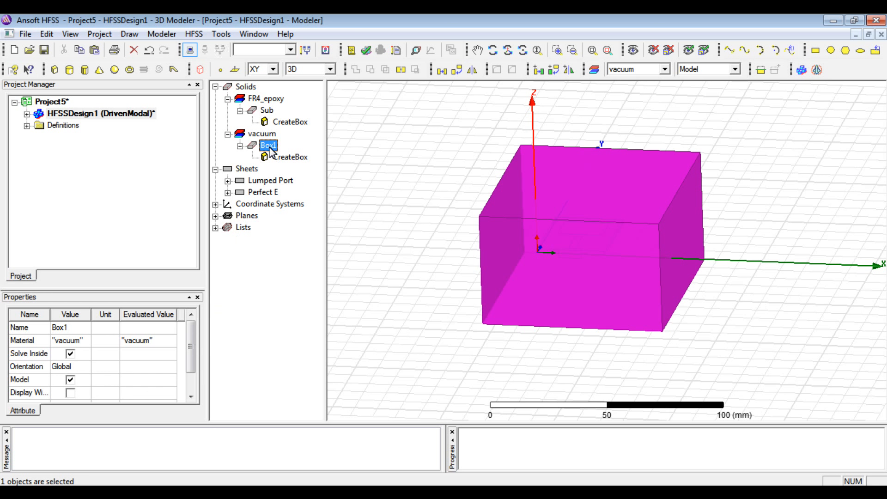
drag(193, 342, 192, 358)
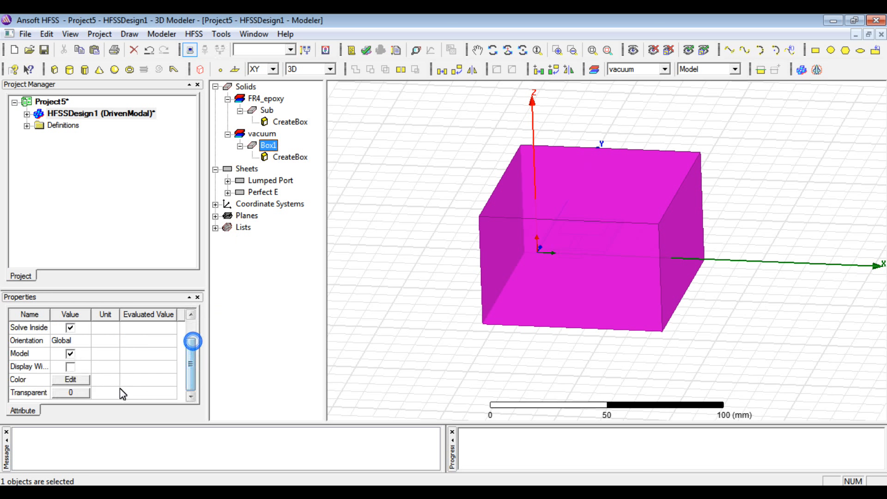
click(72, 392)
click(444, 246)
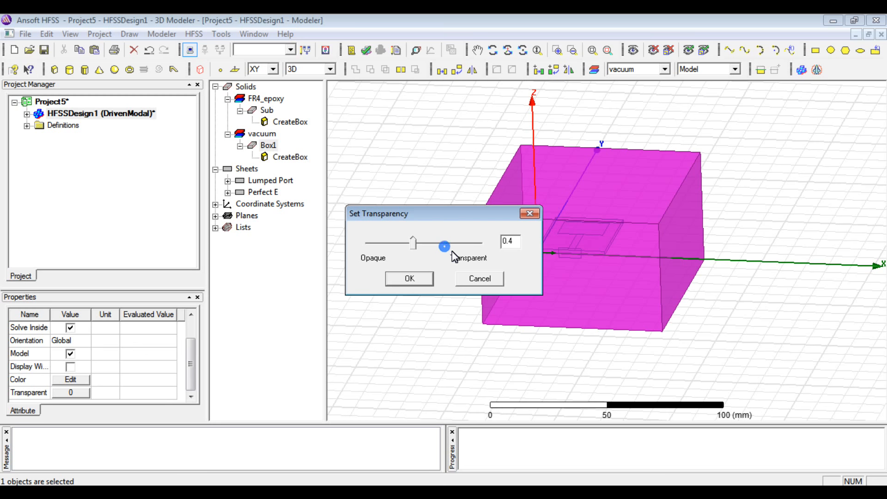
click(458, 241)
click(419, 279)
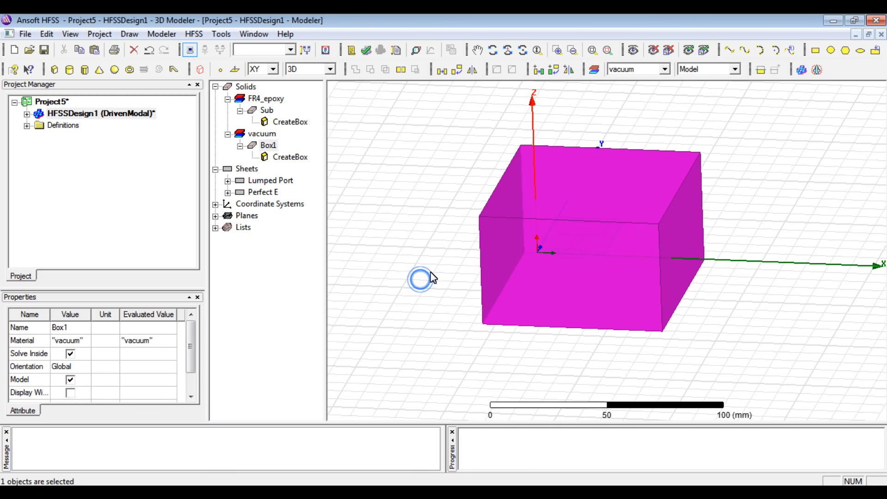
alt+click(430, 265)
click(429, 267)
alt+drag(429, 254, 413, 348)
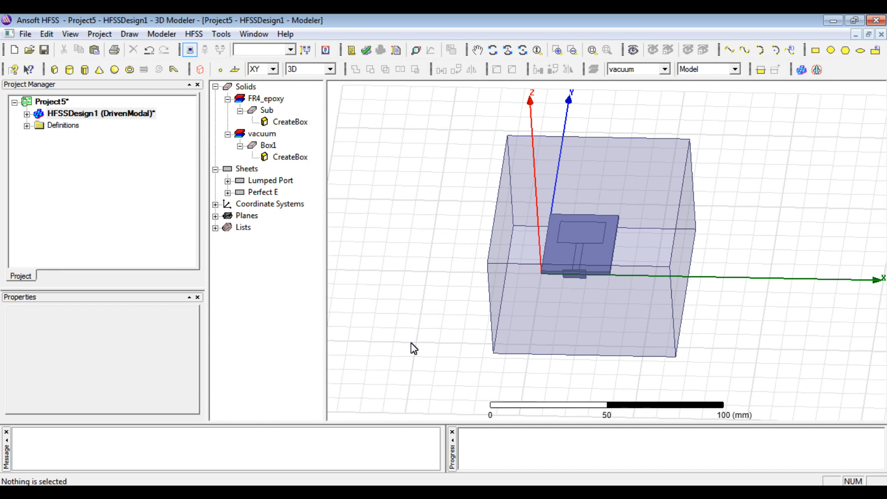
Assign a radiation boundary to the vacuum box with the Radiating Only option
click(269, 146)
right_click(270, 147)
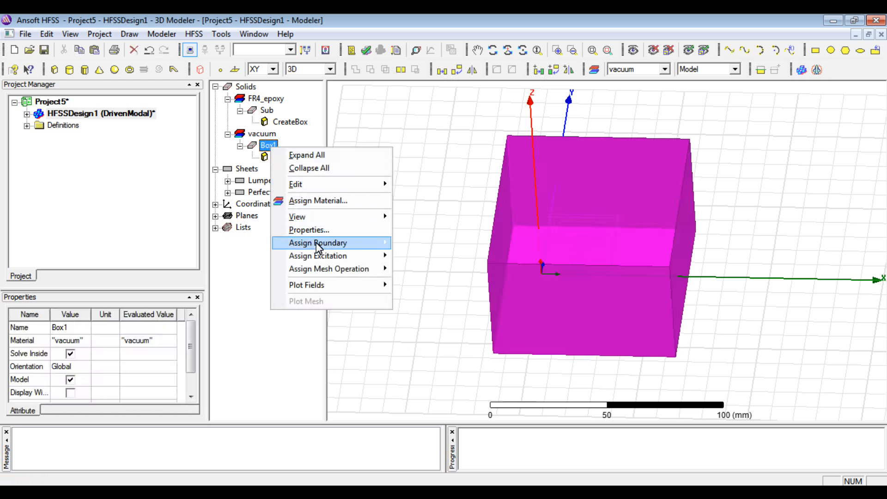
mouse_move(317, 243)
click(211, 308)
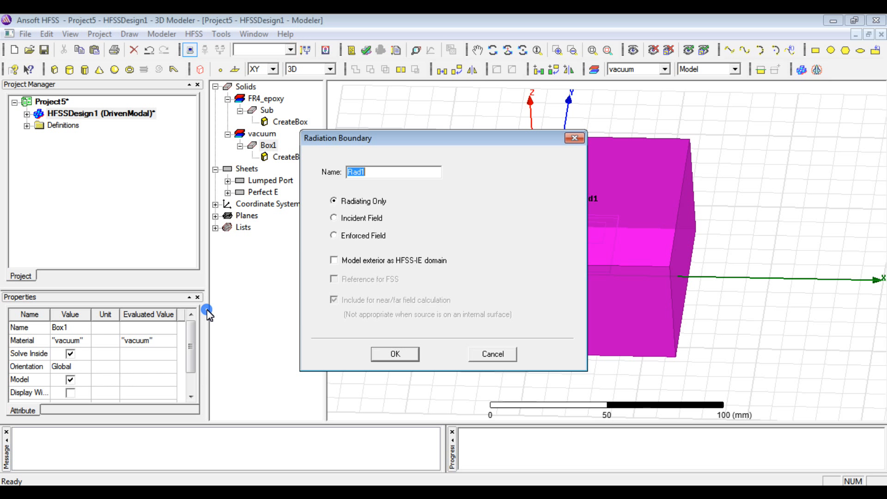
click(396, 355)
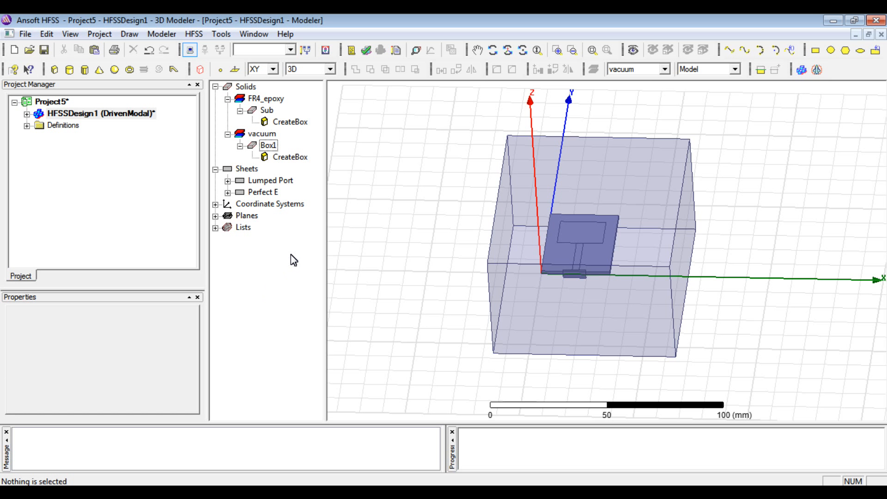
Run the validation check on the design and close its report
click(367, 51)
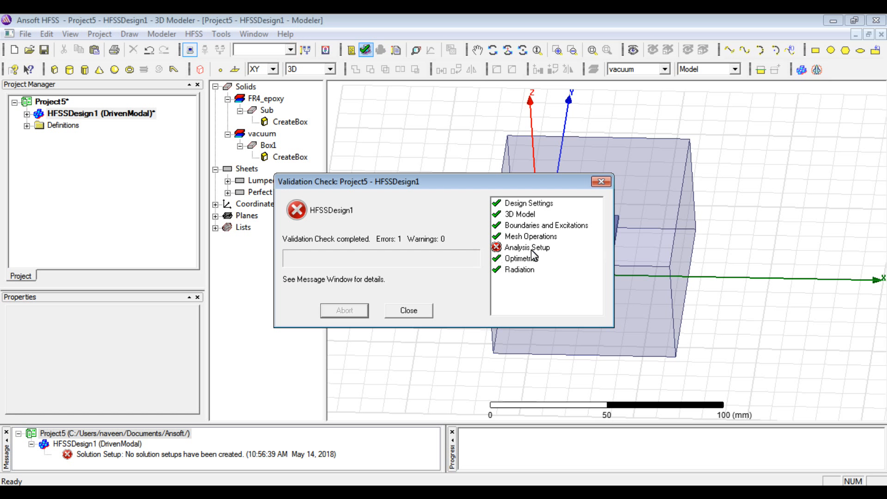
click(421, 311)
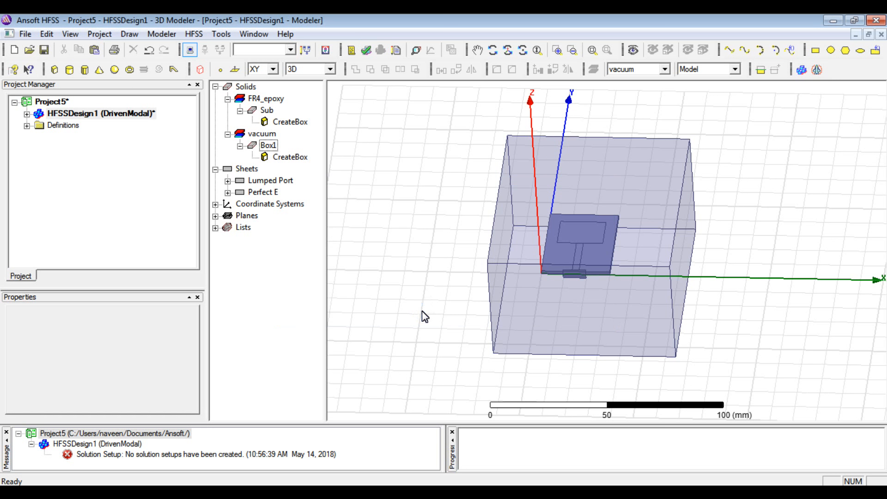